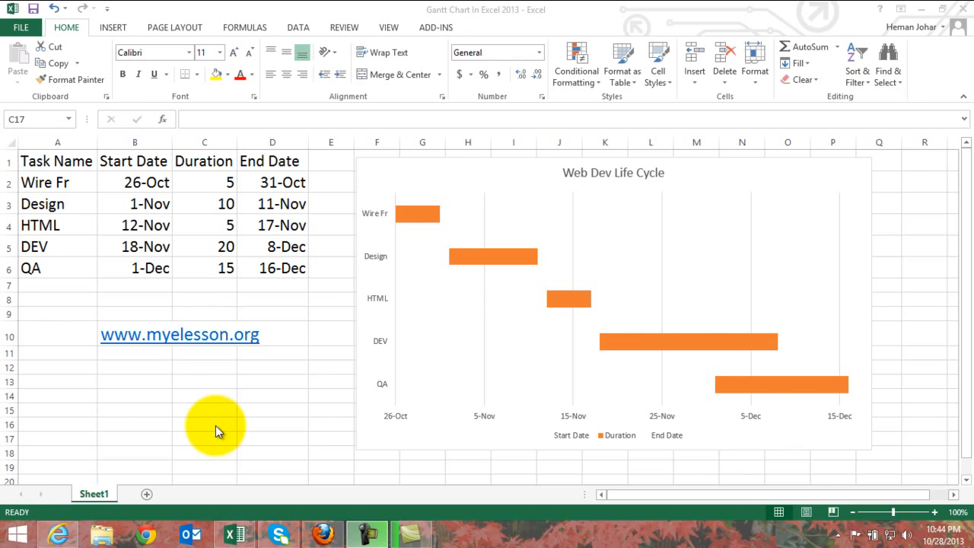
# Examine the Wire Fr row and the other tasks, including how D2 computes the end date from start date and duration.
pyautogui.click(65, 182)
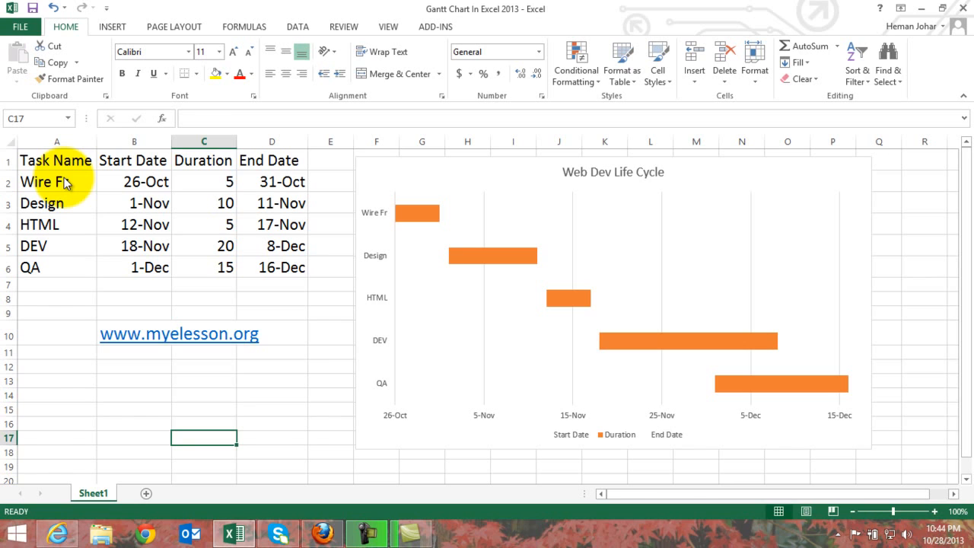
pyautogui.click(64, 183)
pyautogui.press('Down')
pyautogui.press('Down')
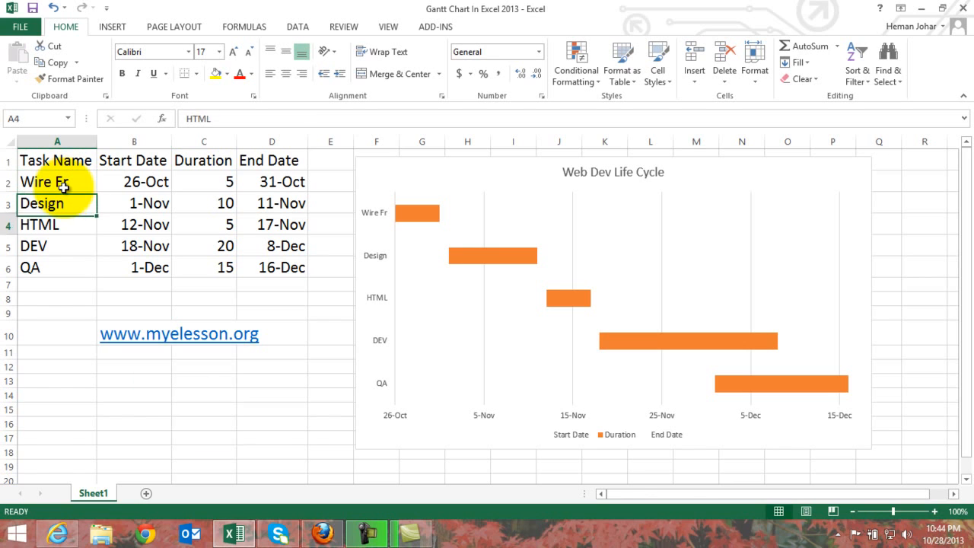
pyautogui.press('Down')
pyautogui.press('Down')
pyautogui.press('Up')
pyautogui.press('Up')
pyautogui.press('Up')
pyautogui.press('Up')
pyautogui.press('Right')
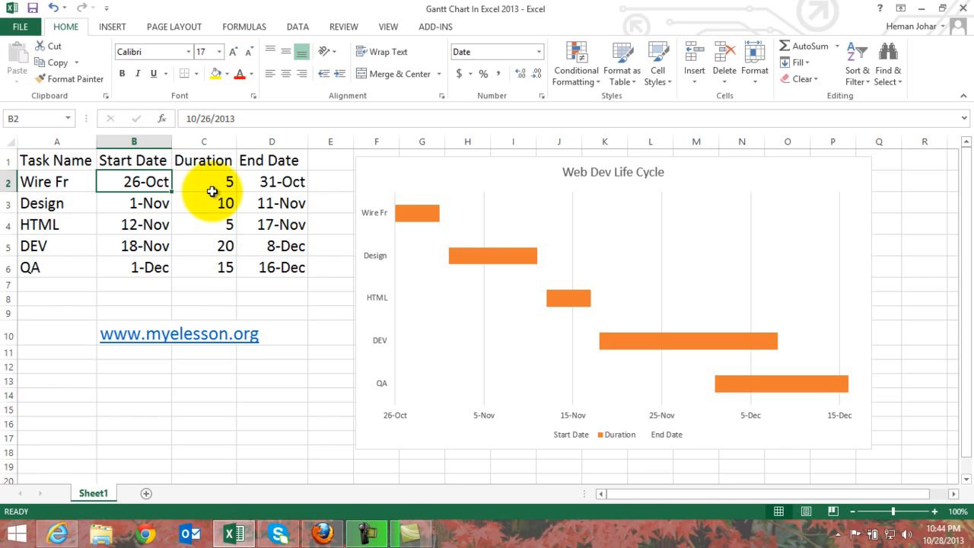
pyautogui.click(265, 178)
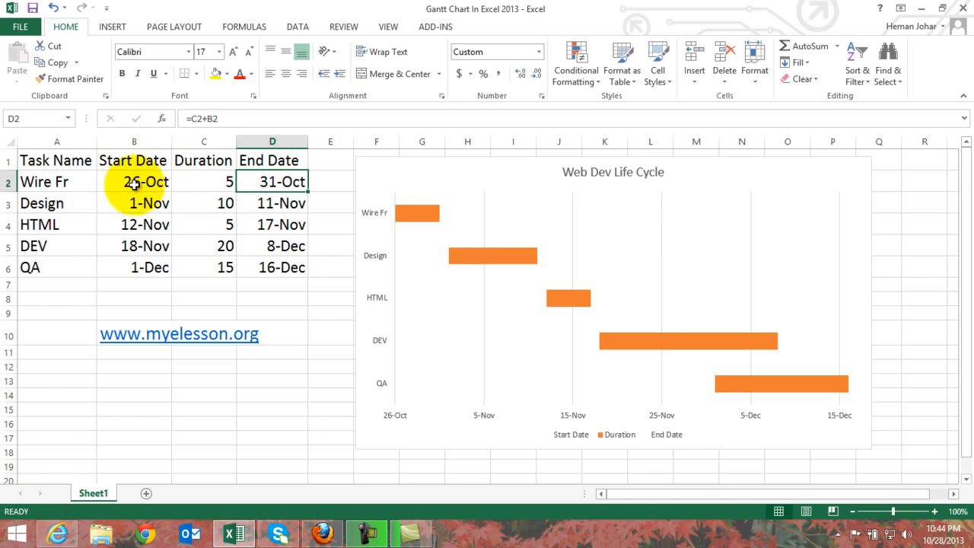
pyautogui.moveTo(145, 181); pyautogui.dragTo(213, 183)
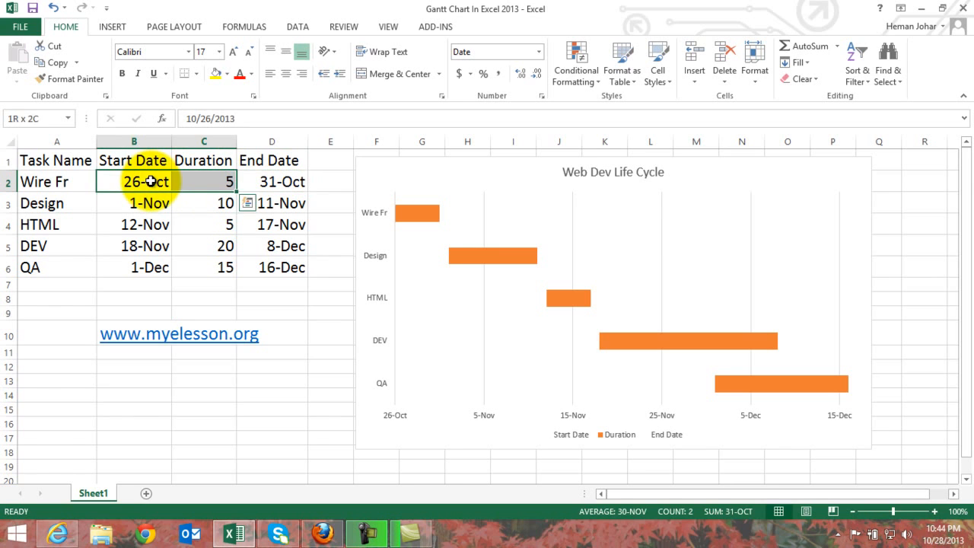
pyautogui.click(281, 184)
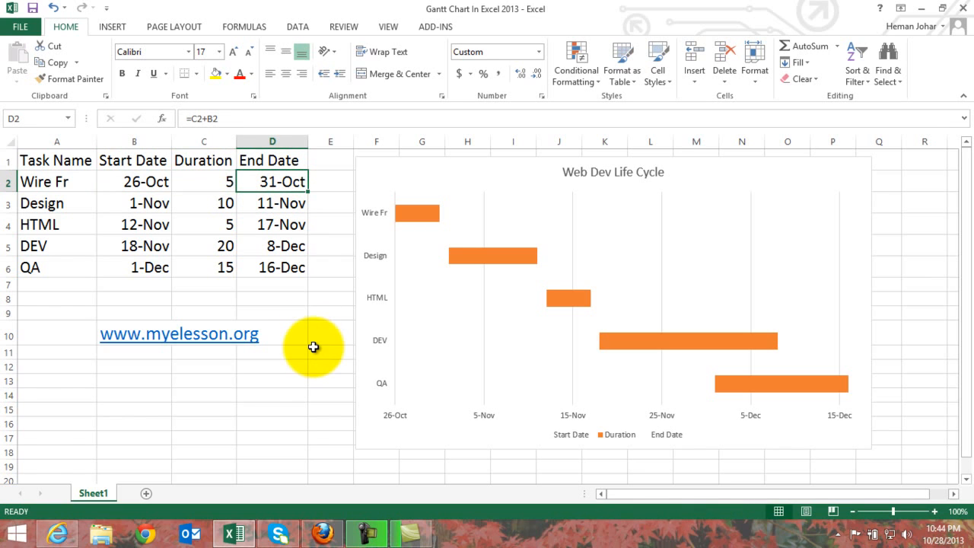
# Go through the task names in A2:A6 one by one and compare their dates with the Gantt chart bars.
pyautogui.click(76, 181)
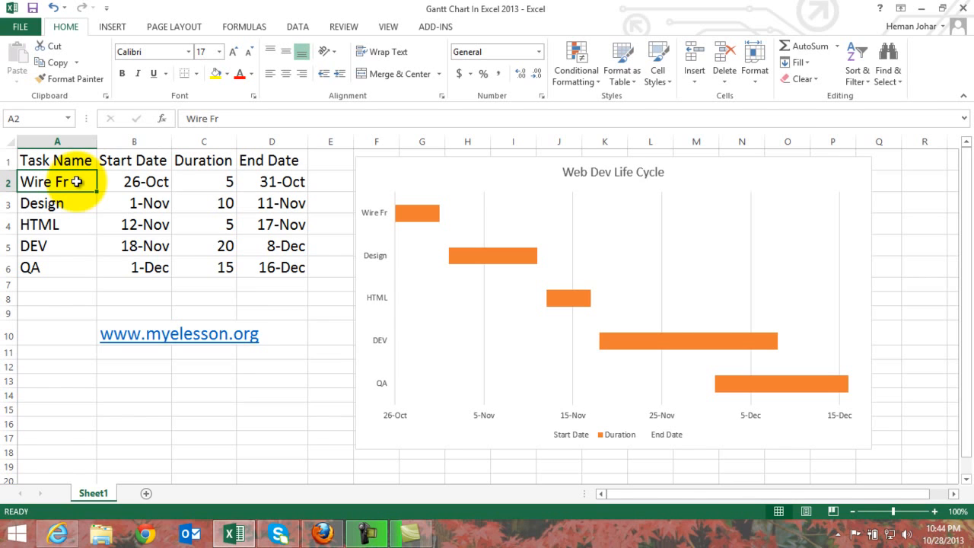
pyautogui.click(76, 203)
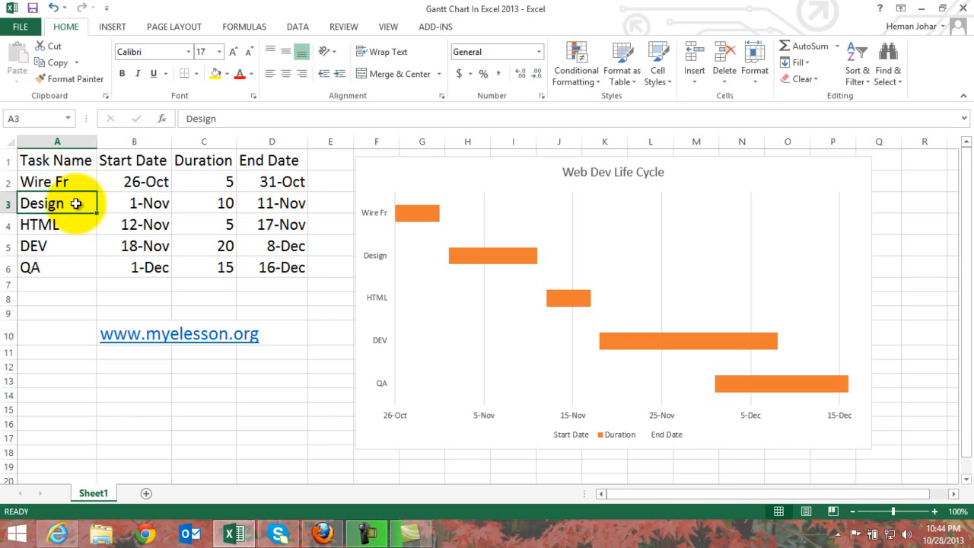
pyautogui.click(66, 226)
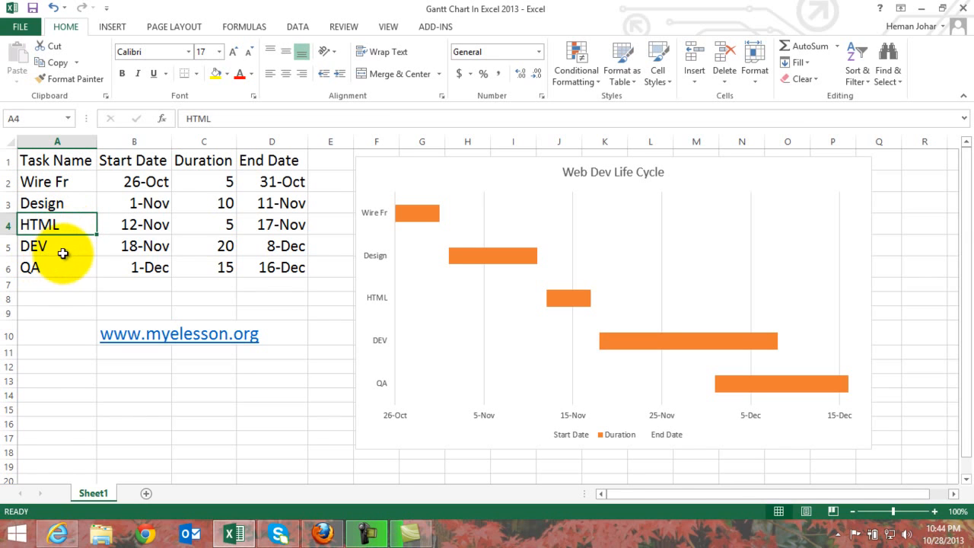
pyautogui.click(76, 243)
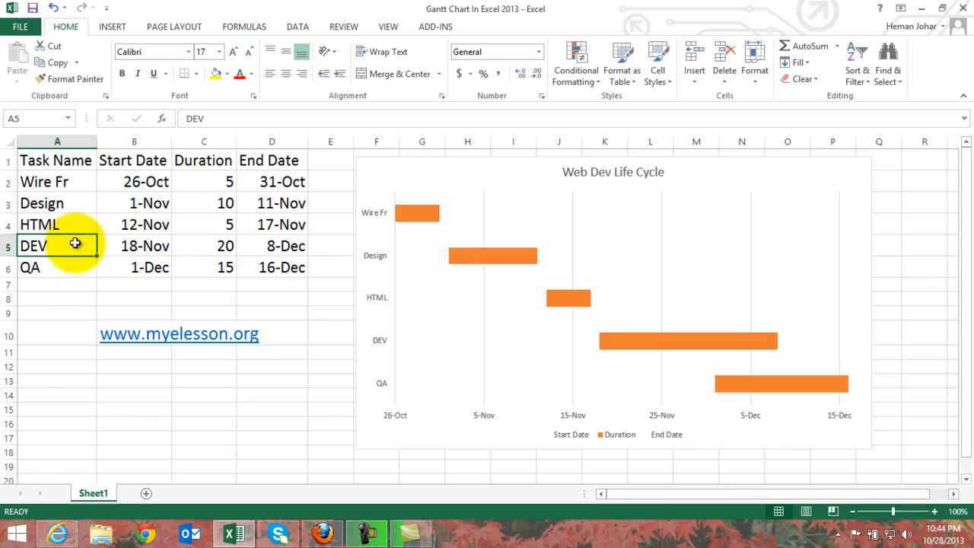
pyautogui.click(64, 266)
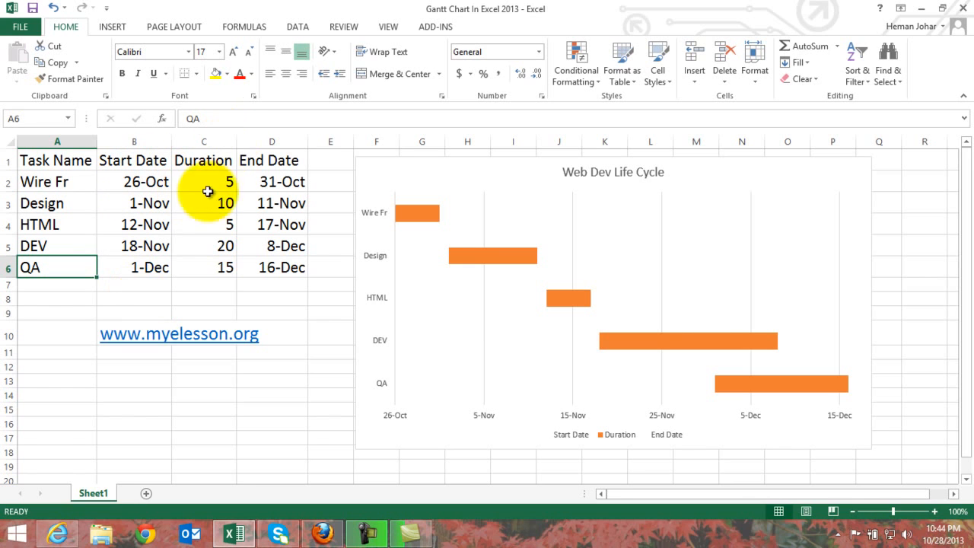
pyautogui.click(287, 182)
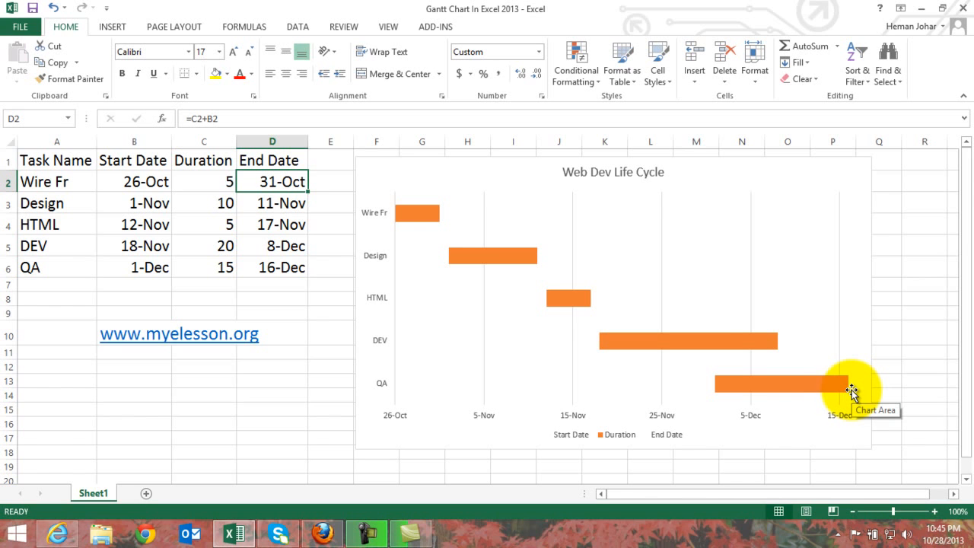
# Delete the existing Web Dev Life Cycle chart from the sheet.
pyautogui.click(826, 178)
pyautogui.press('Delete')
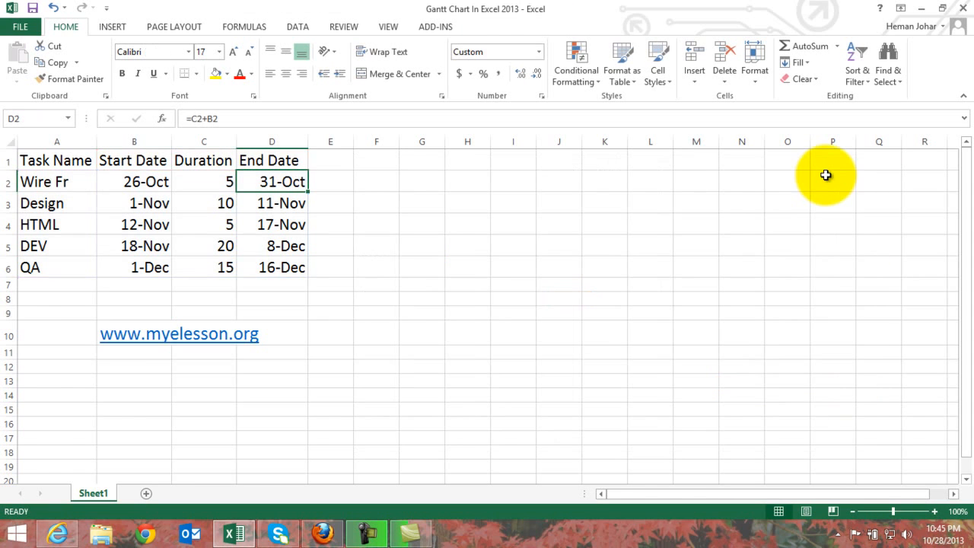
pyautogui.click(532, 326)
pyautogui.press('Left')
pyautogui.press('Left')
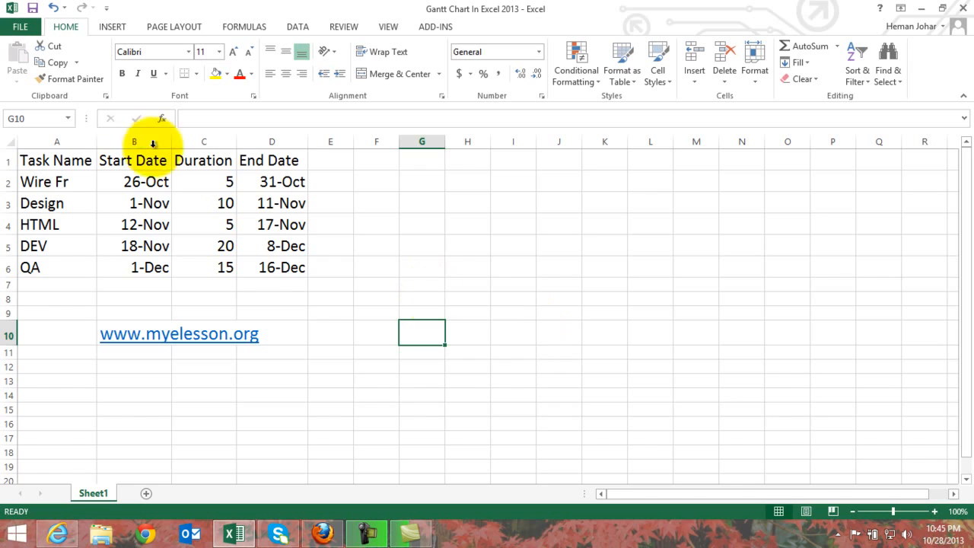
# Insert a 2-D stacked bar chart based on the task table in A1:D6, including its headers.
pyautogui.click(35, 161)
pyautogui.hotkey('shift', 'Right')
pyautogui.hotkey('shift', 'Right')
pyautogui.hotkey('shift', 'Right')
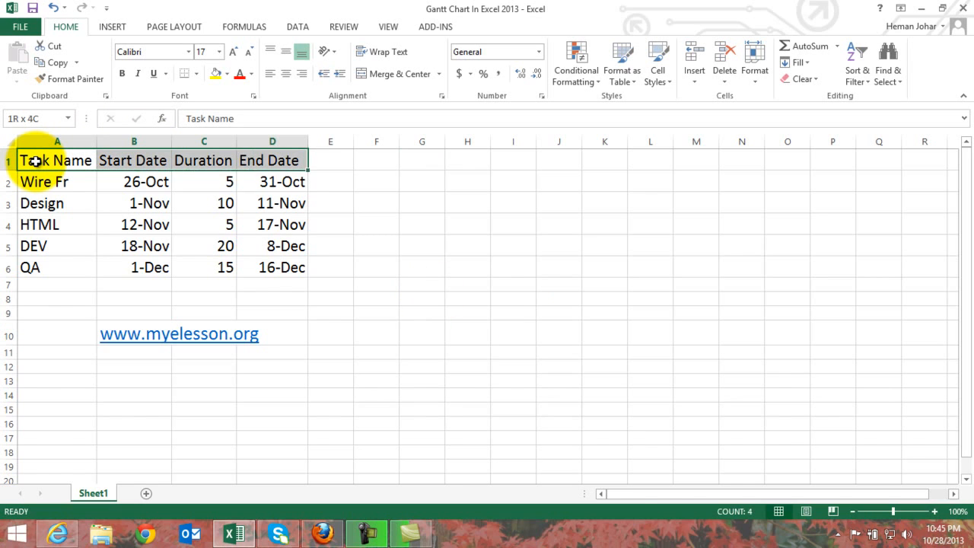
pyautogui.hotkey('shift', 'Down')
pyautogui.hotkey('shift', 'Down')
pyautogui.hotkey('shift', 'Down')
pyautogui.hotkey('shift', 'Down')
pyautogui.hotkey('shift', 'Down')
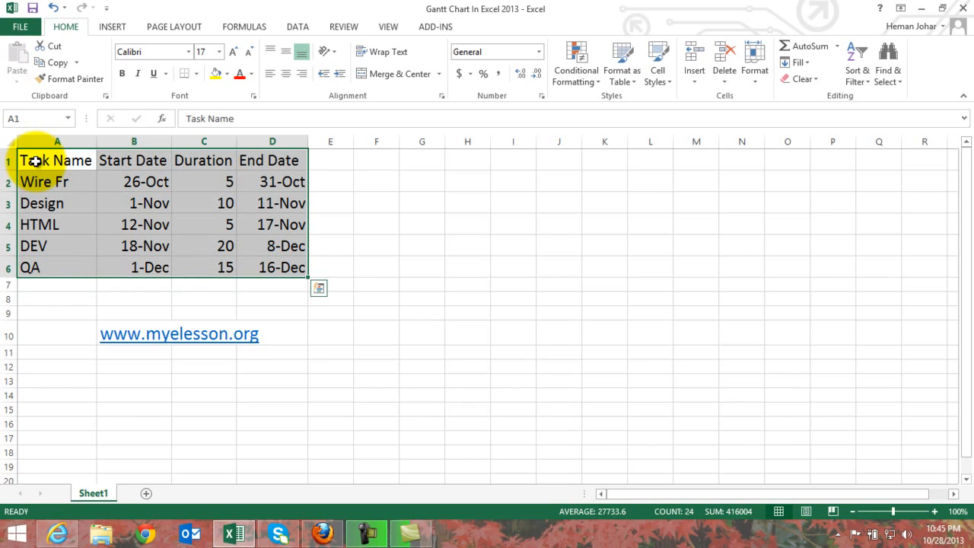
pyautogui.click(122, 29)
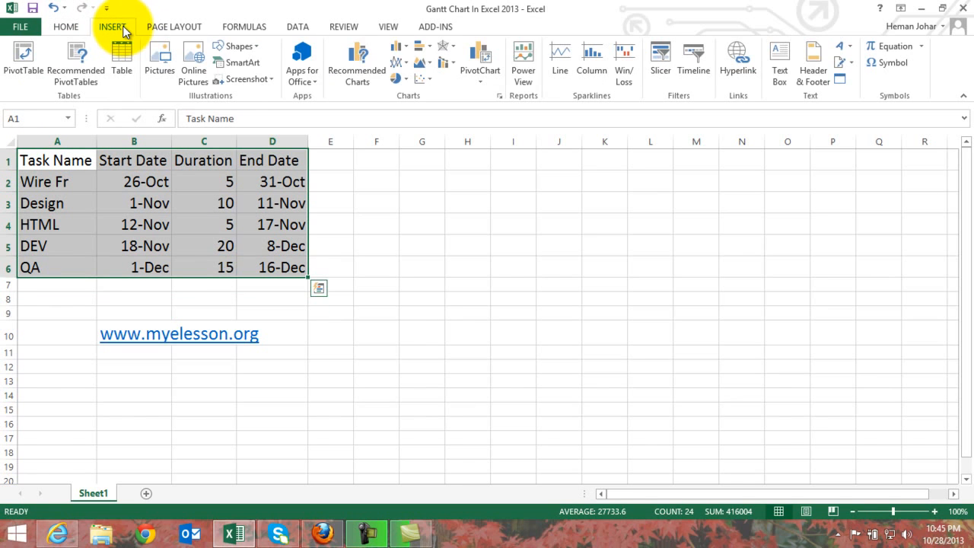
pyautogui.click(430, 48)
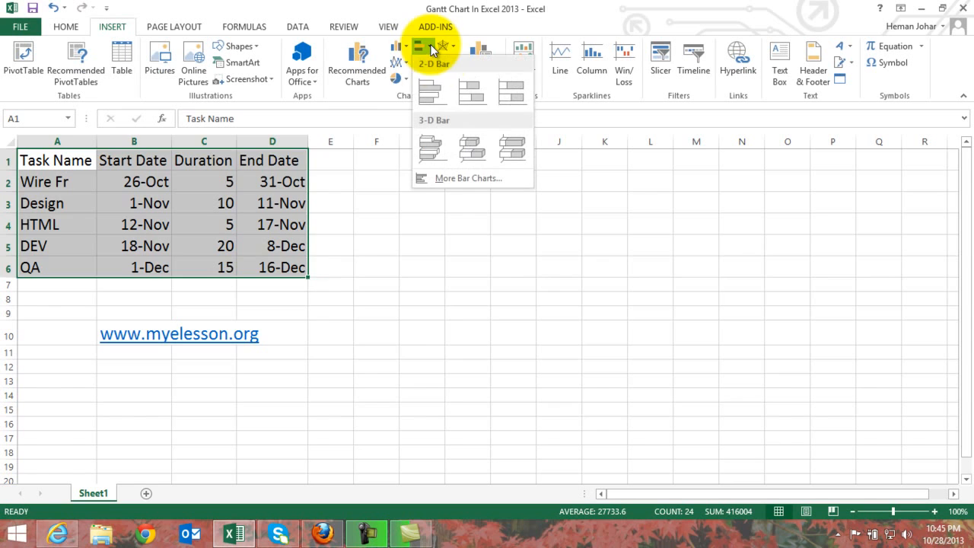
pyautogui.click(479, 101)
# Move the new chart up beside the task table and enlarge it to span about columns F to Q, rows 1 to 16.
pyautogui.moveTo(576, 239); pyautogui.dragTo(599, 172)
pyautogui.moveTo(691, 363); pyautogui.dragTo(879, 431)
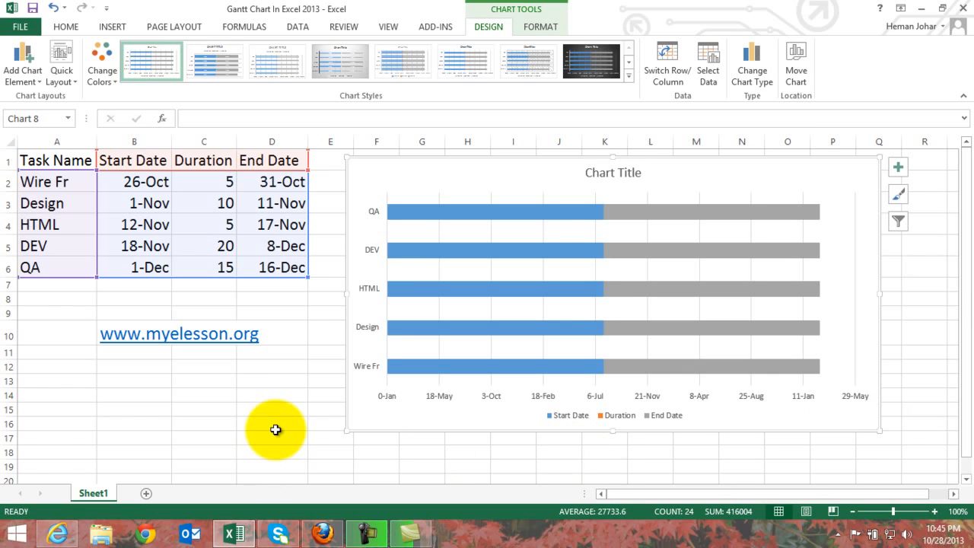
pyautogui.click(306, 394)
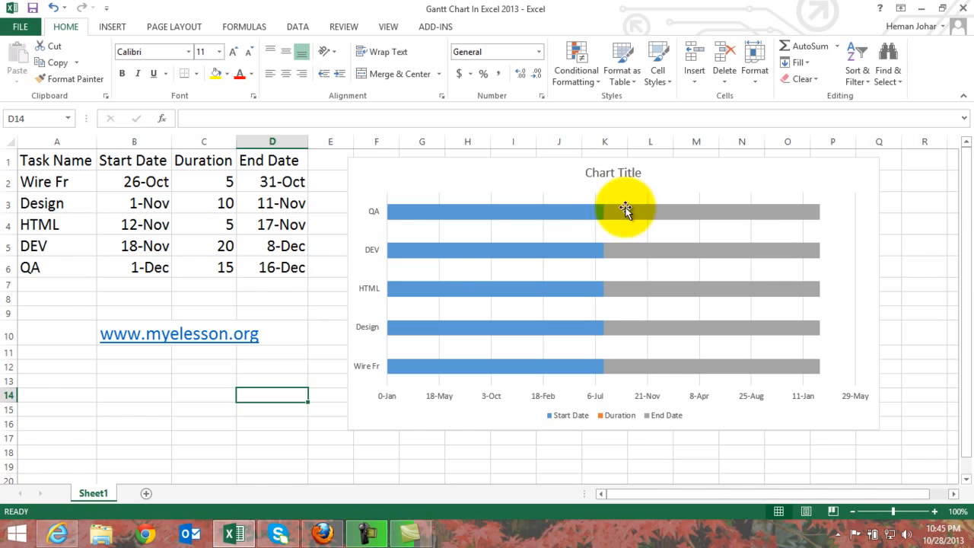
pyautogui.moveTo(563, 288)
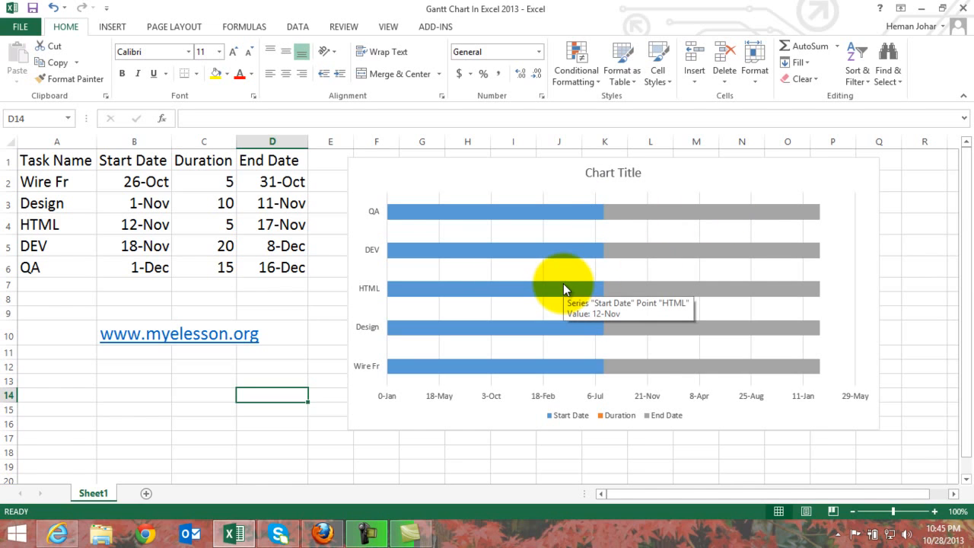
# Apply the General number format to the first start date in B2 and the last end date in D6.
pyautogui.click(140, 182)
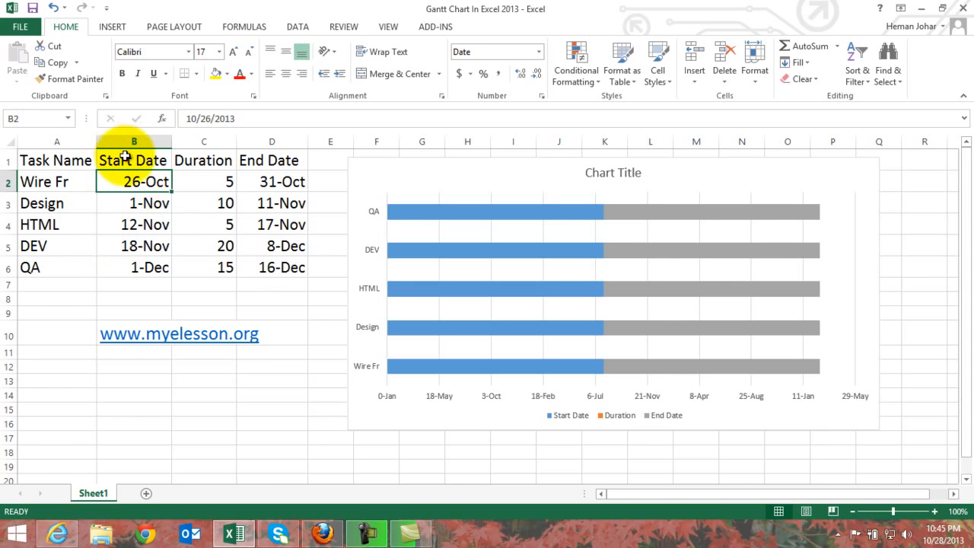
pyautogui.keyDown('ctrl'); pyautogui.click(287, 270); pyautogui.keyUp('ctrl')
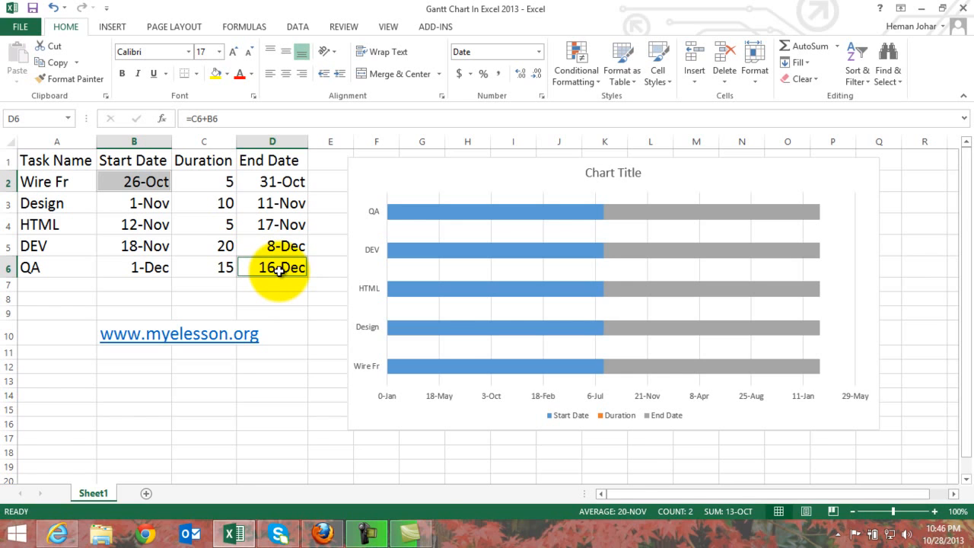
pyautogui.rightClick(279, 271)
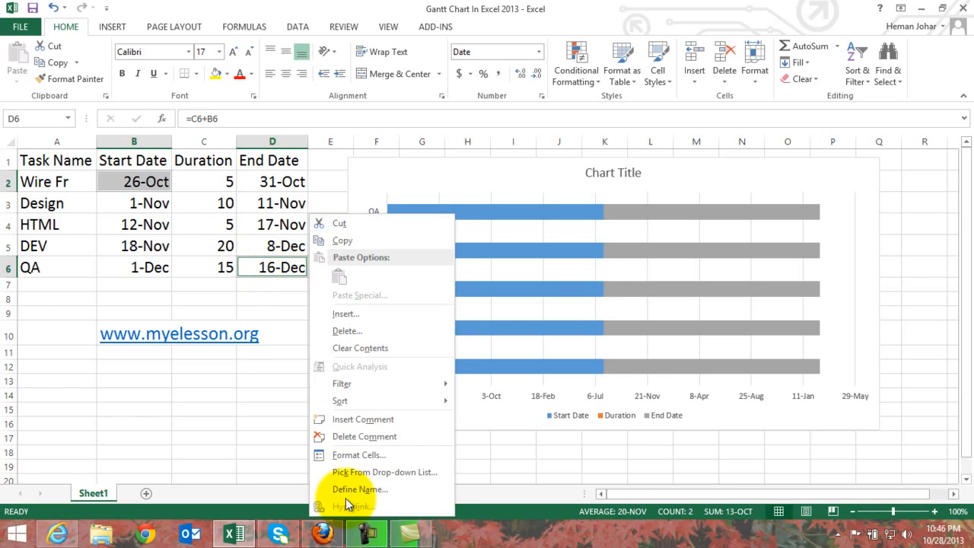
pyautogui.click(346, 454)
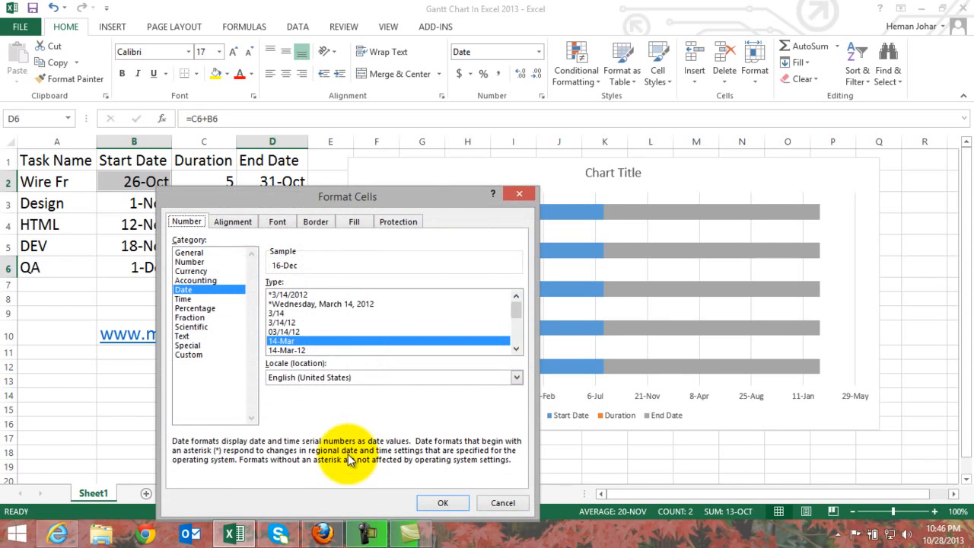
pyautogui.click(188, 252)
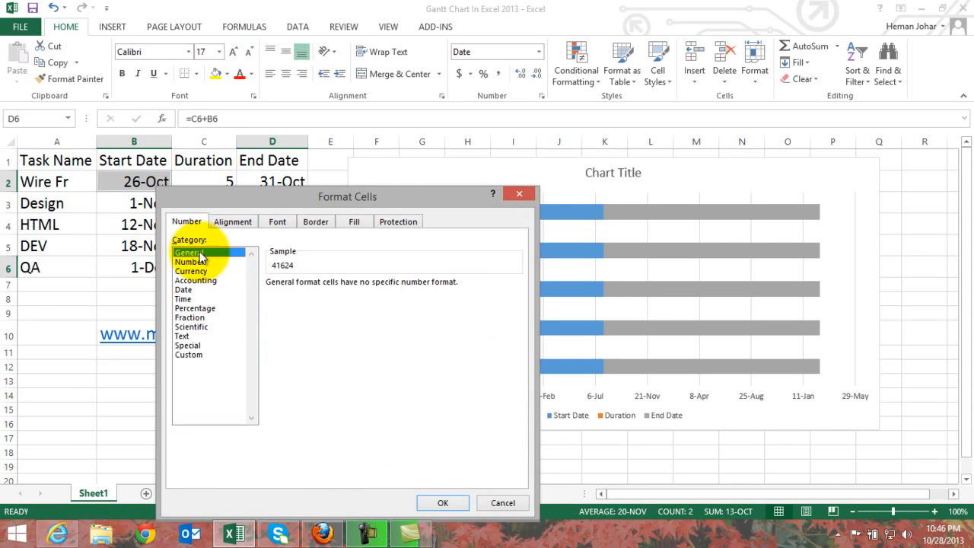
pyautogui.click(440, 503)
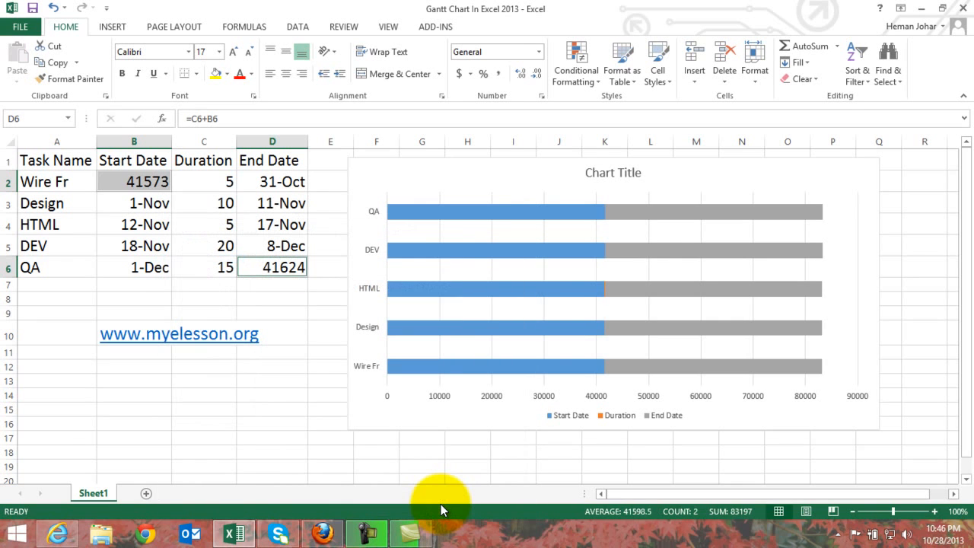
pyautogui.click(296, 437)
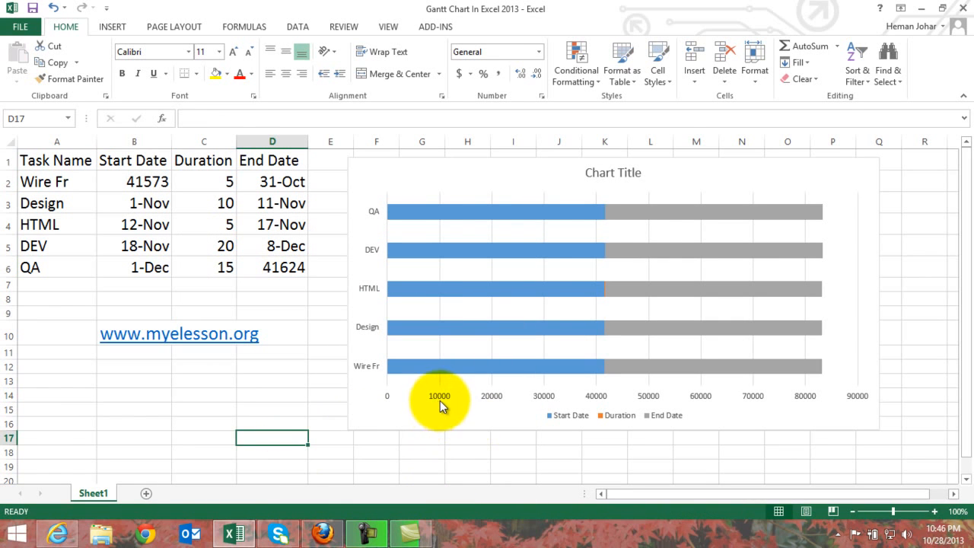
# Set the minimum bound of the chart's horizontal value axis to 41573.
pyautogui.click(441, 399)
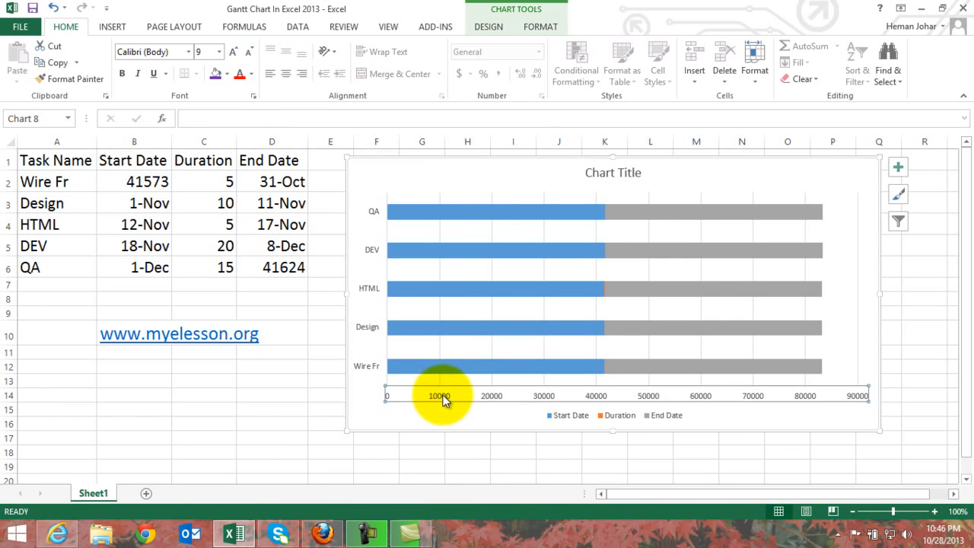
pyautogui.rightClick(494, 394)
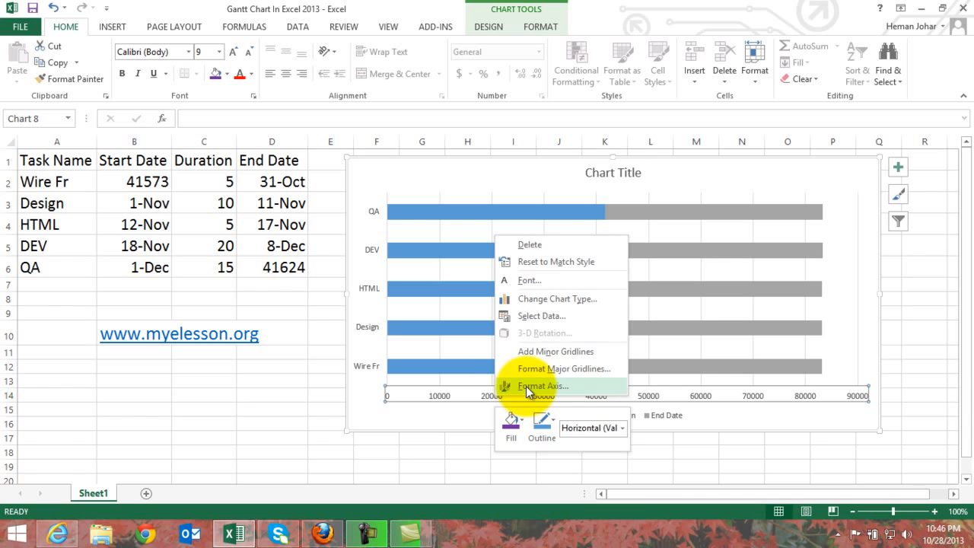
pyautogui.click(526, 385)
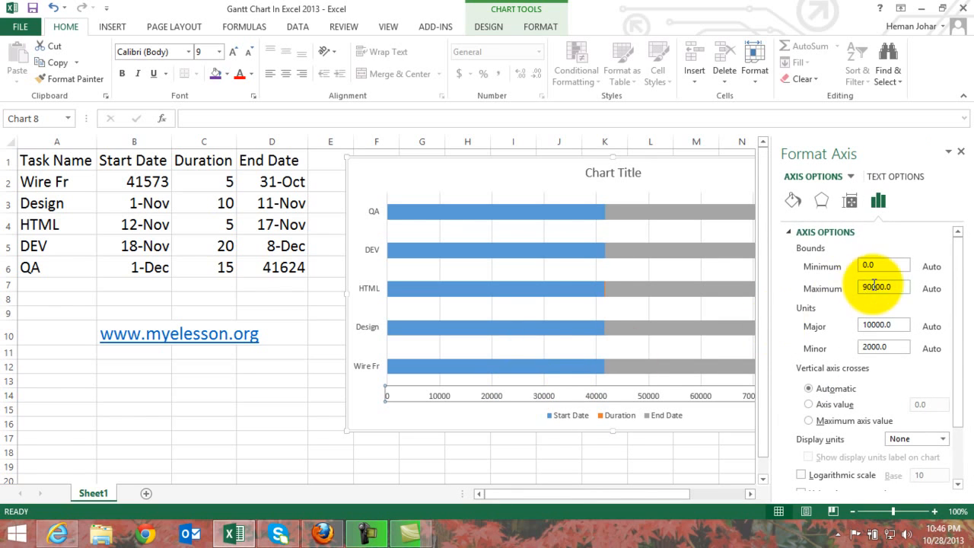
pyautogui.click(886, 265)
pyautogui.press('BackSpace')
pyautogui.press('BackSpace')
pyautogui.press('BackSpace')
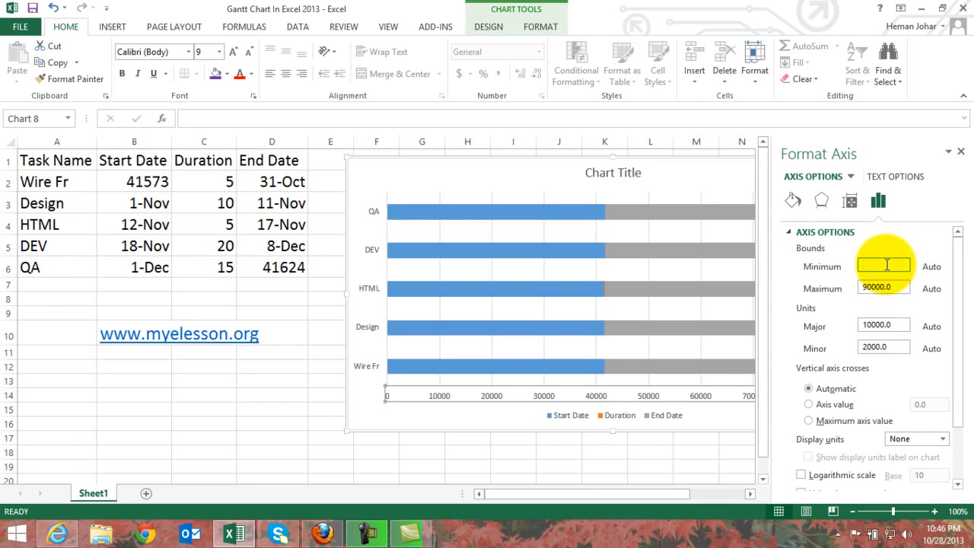
pyautogui.write('41573')
pyautogui.press('Return')
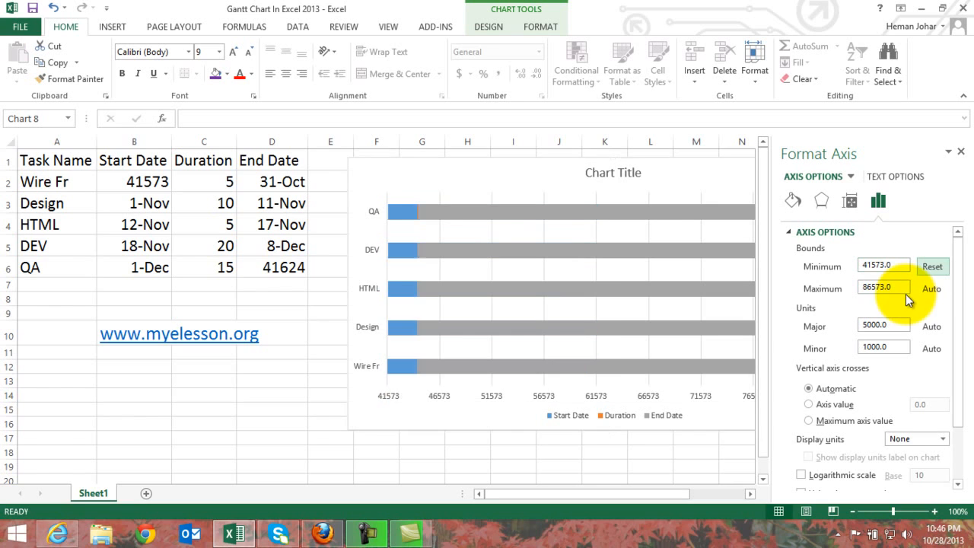
# Set the maximum bound of the chart's horizontal value axis to 41624 and close the axis formatting.
pyautogui.doubleClick(895, 287)
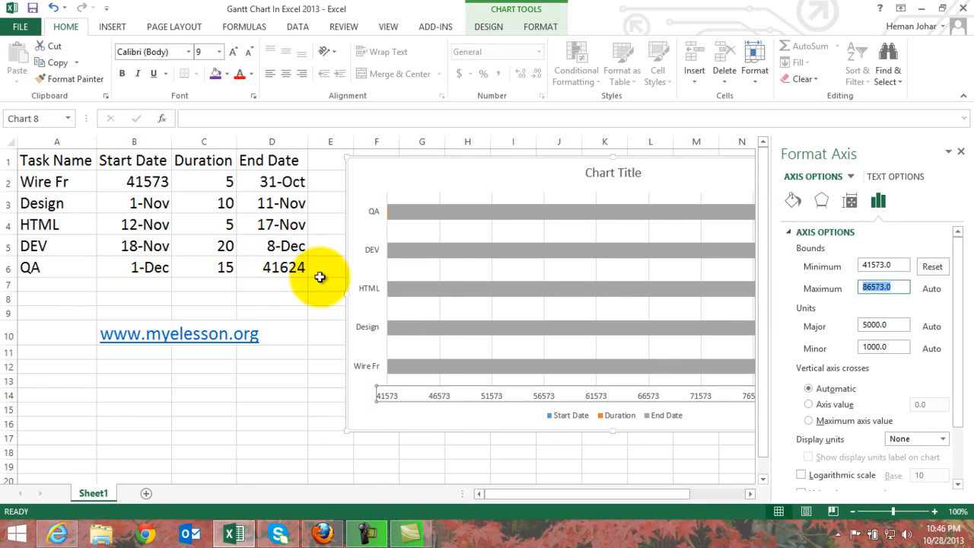
pyautogui.write('41624')
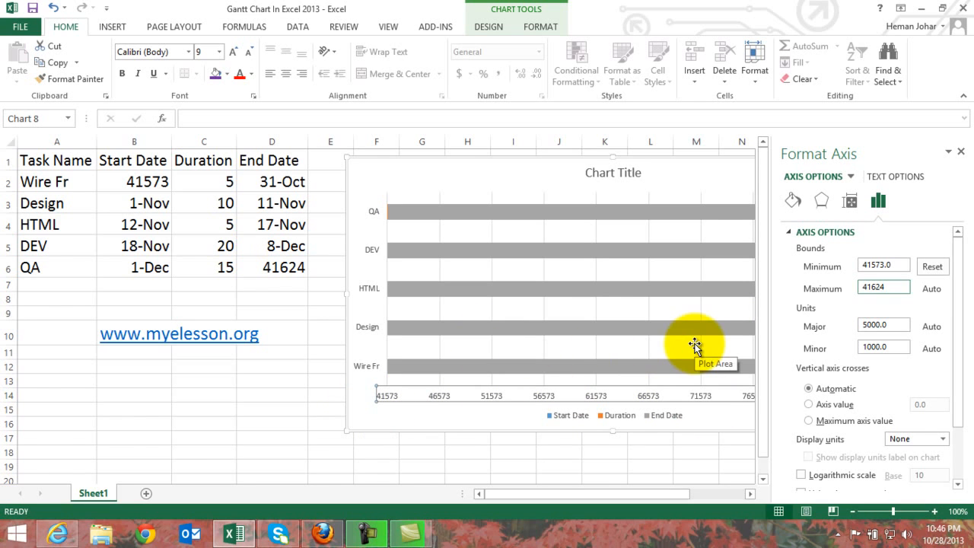
pyautogui.click(660, 452)
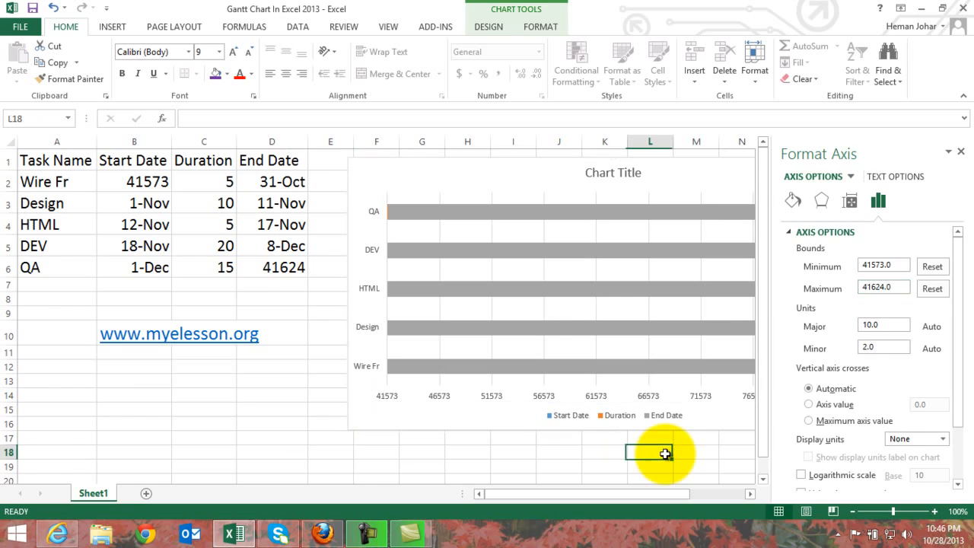
pyautogui.click(961, 151)
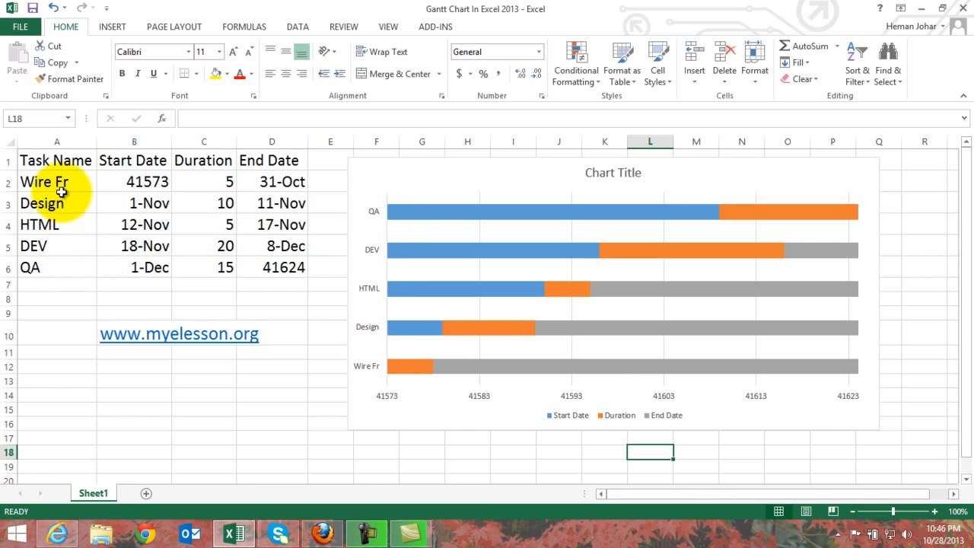
# Format the chart's vertical task axis with categories in reverse order and the horizontal axis crossing at maximum category.
pyautogui.click(373, 255)
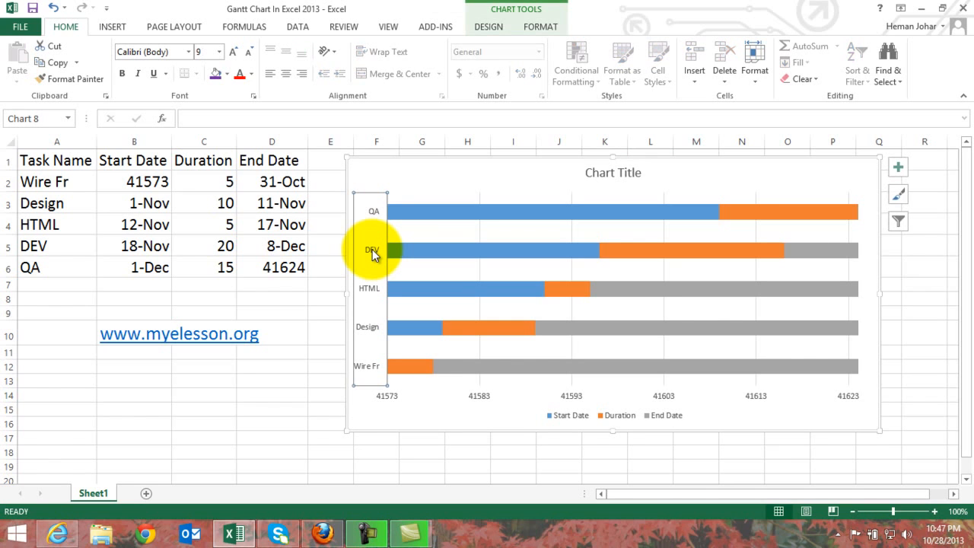
pyautogui.rightClick(373, 255)
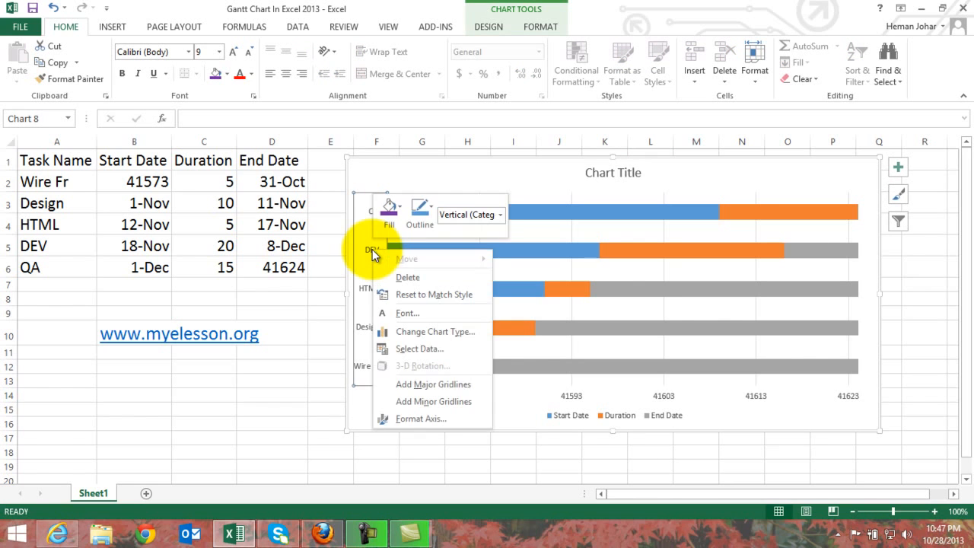
pyautogui.click(420, 419)
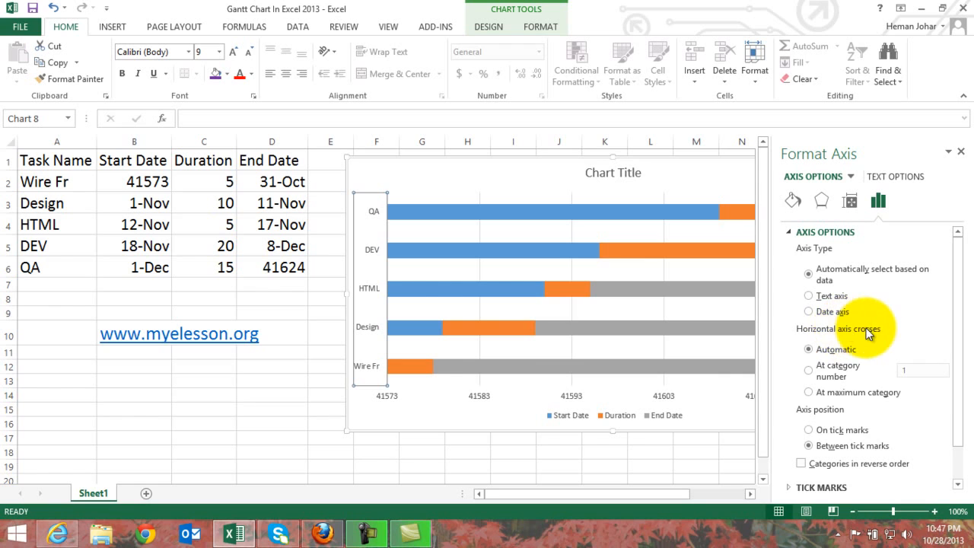
pyautogui.click(808, 393)
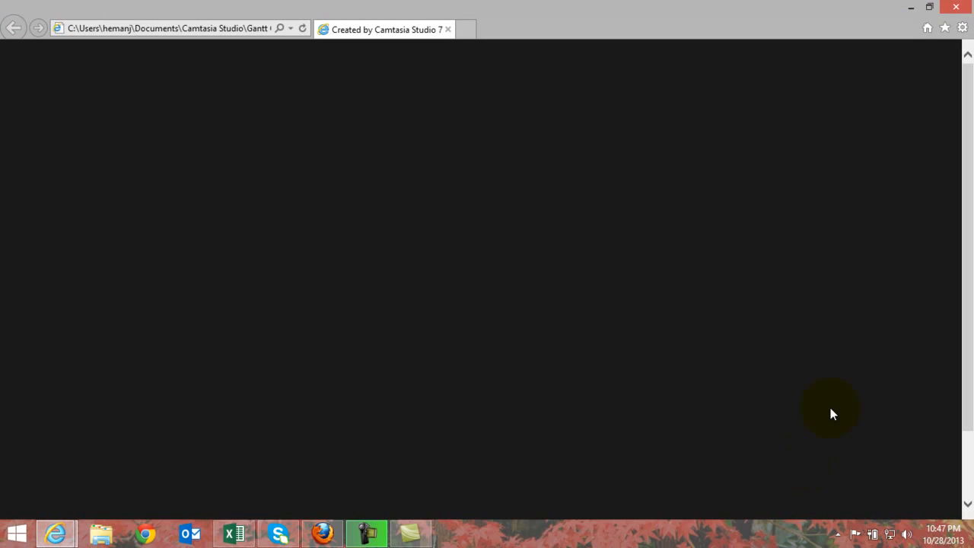
pyautogui.click(909, 8)
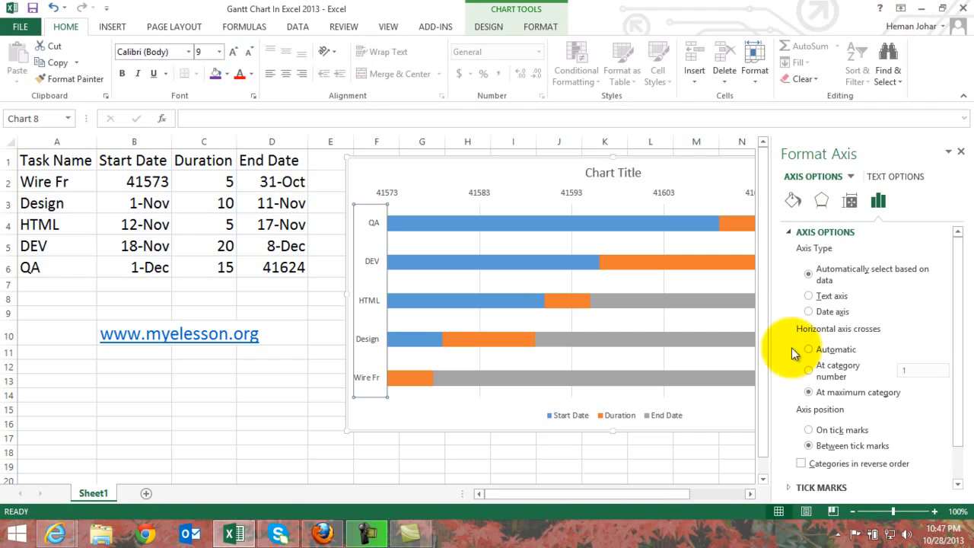
pyautogui.click(801, 463)
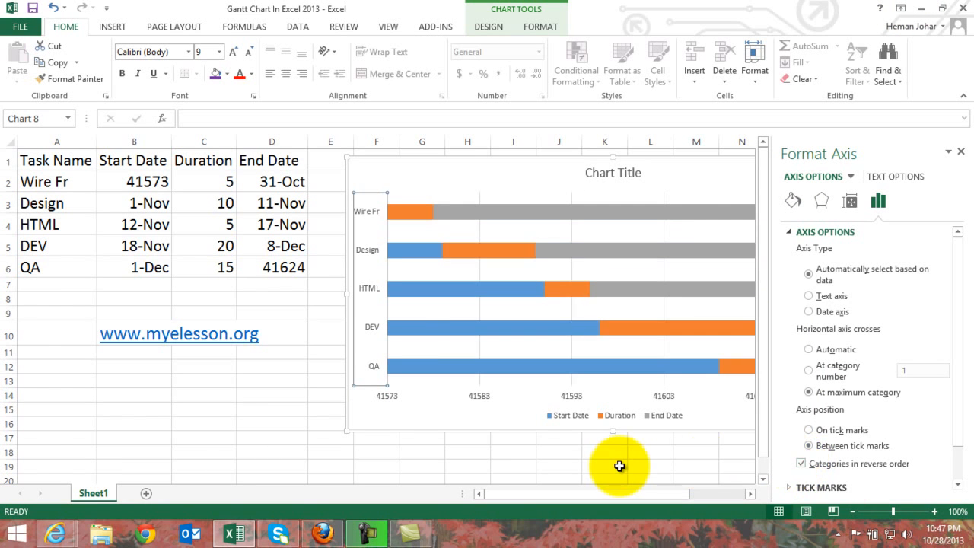
pyautogui.click(517, 464)
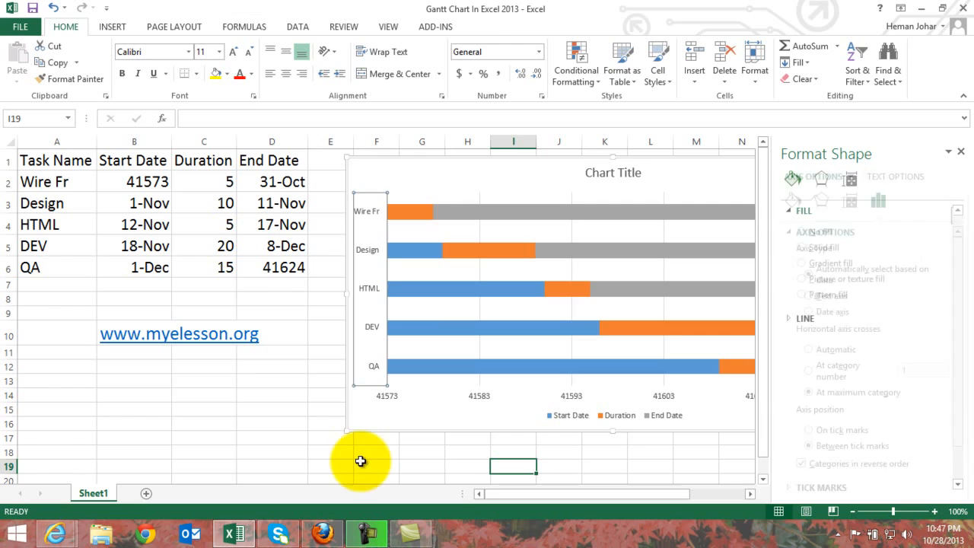
pyautogui.click(960, 152)
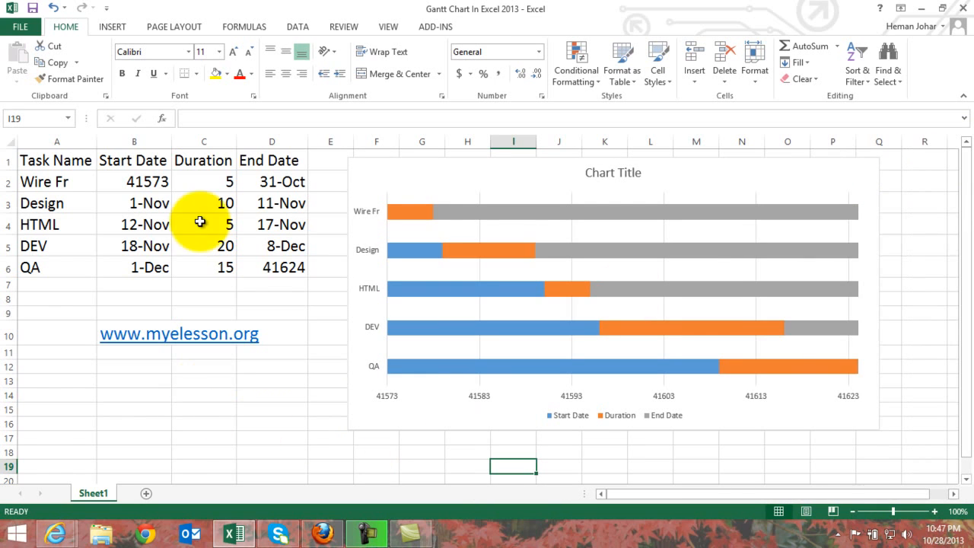
# Apply the 14-Mar Date format to the first start date in B2 and the last end date in D6.
pyautogui.click(141, 179)
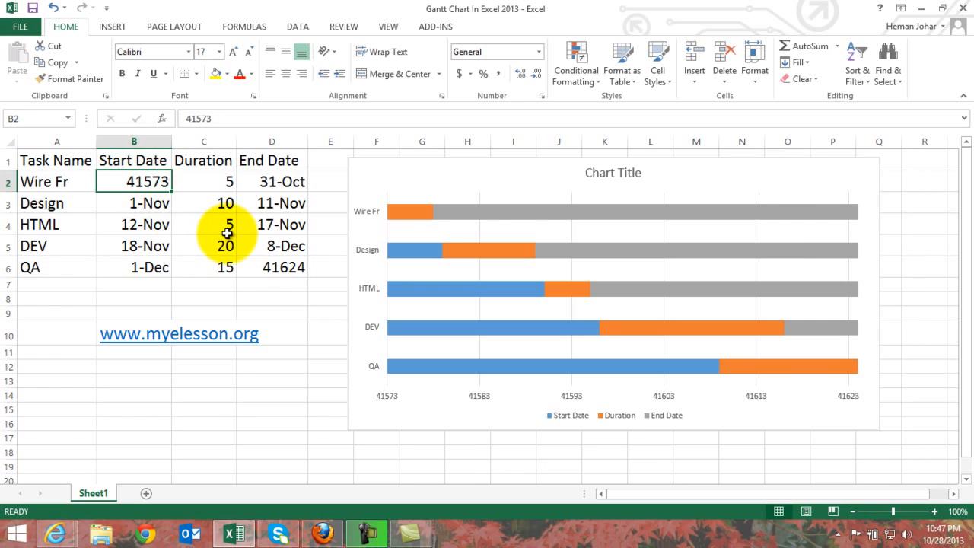
pyautogui.keyDown('ctrl'); pyautogui.click(283, 269); pyautogui.keyUp('ctrl')
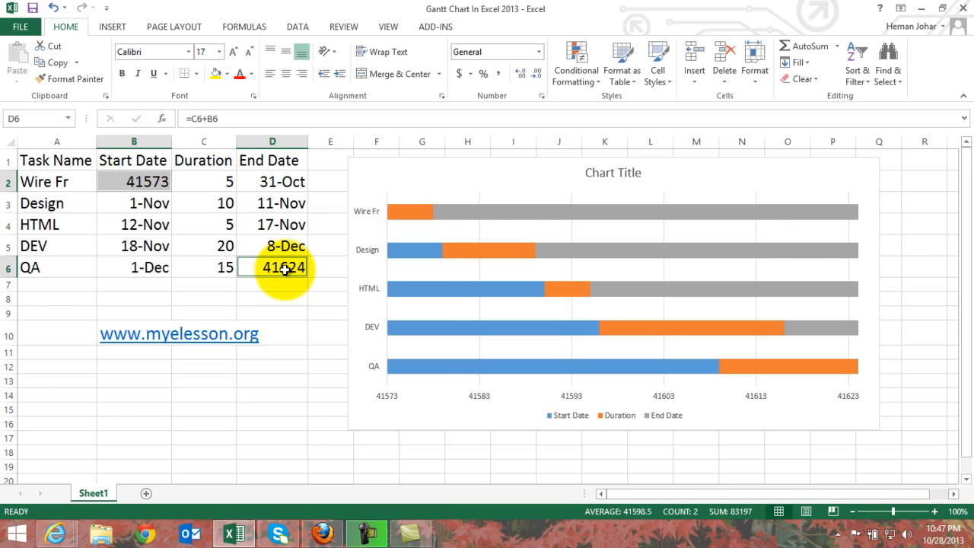
pyautogui.rightClick(284, 271)
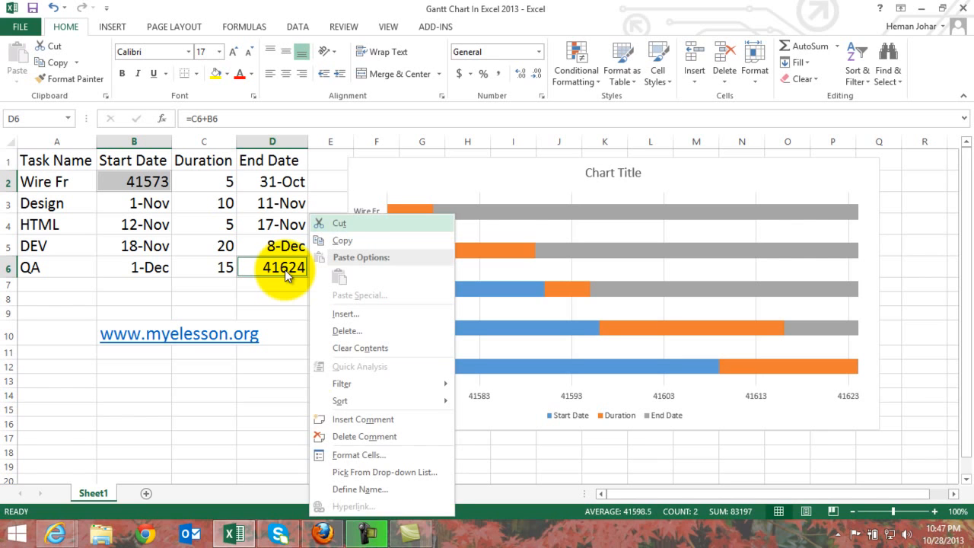
pyautogui.click(348, 455)
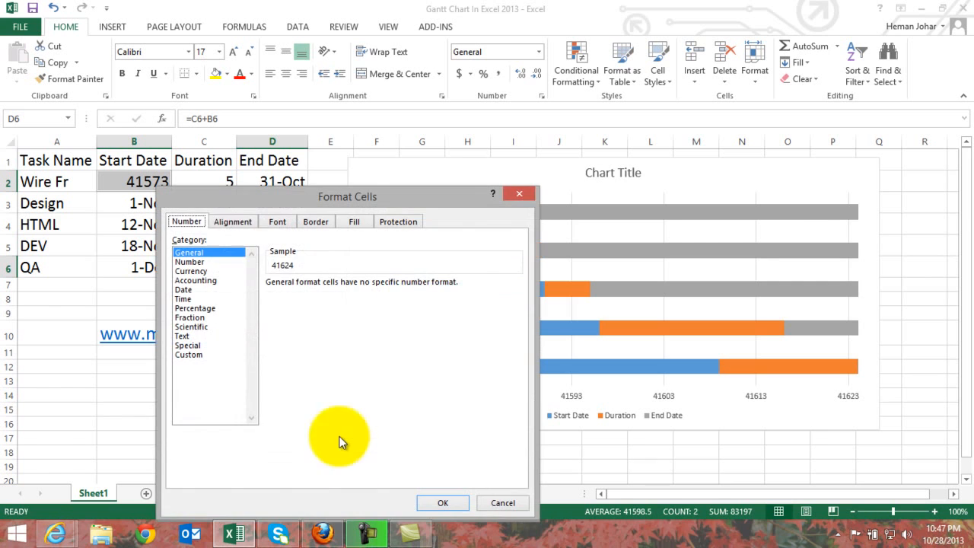
pyautogui.click(185, 290)
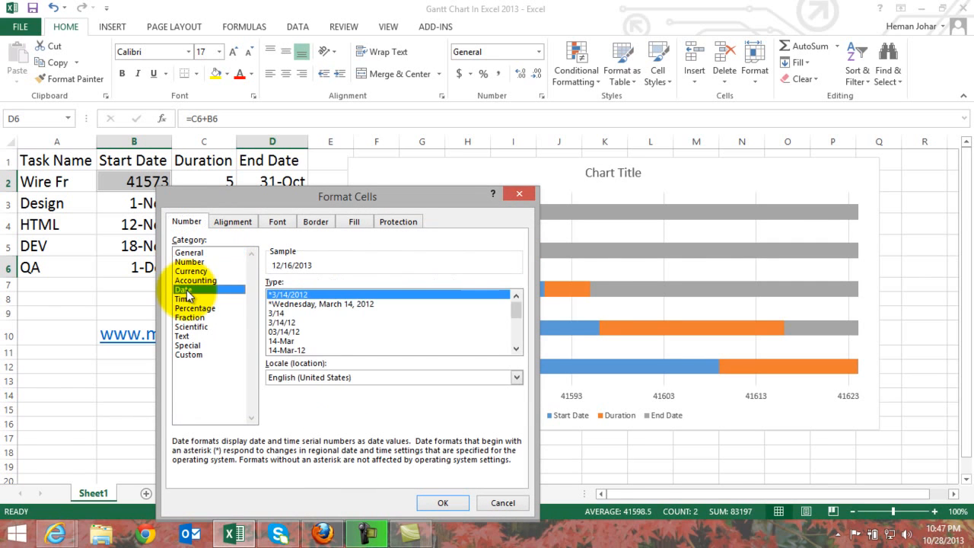
pyautogui.click(283, 341)
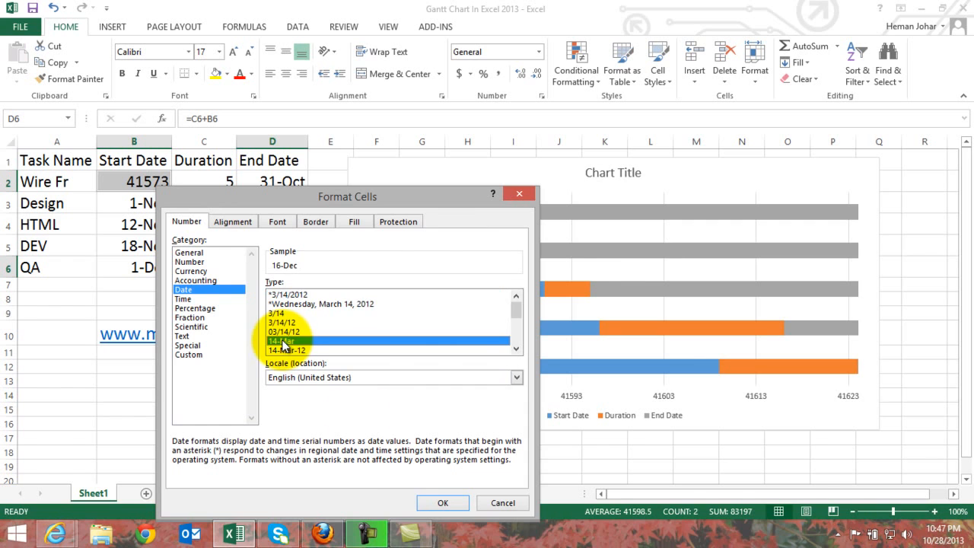
pyautogui.click(436, 502)
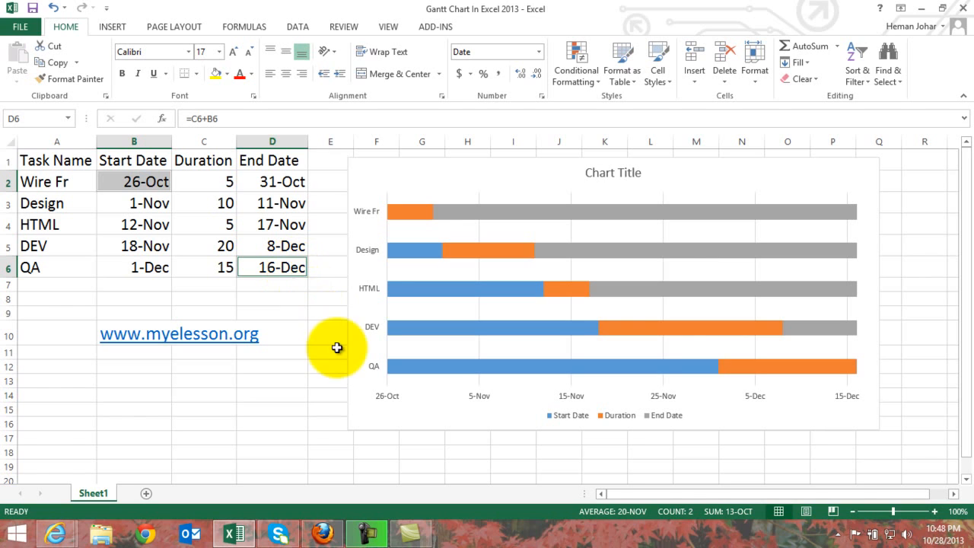
pyautogui.click(284, 395)
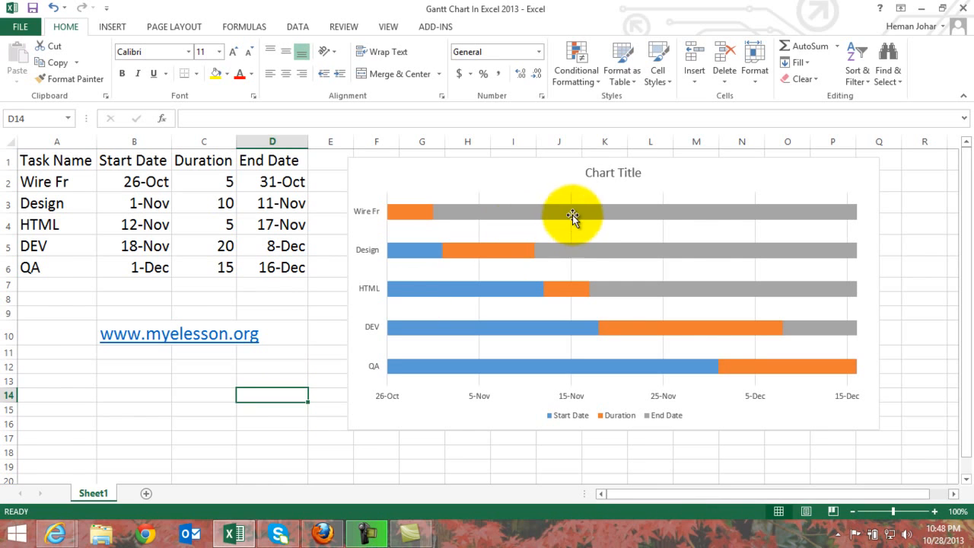
# Examine which table columns the chart's blue, orange and grey bar series represent, with the data series formatting open.
pyautogui.click(406, 251)
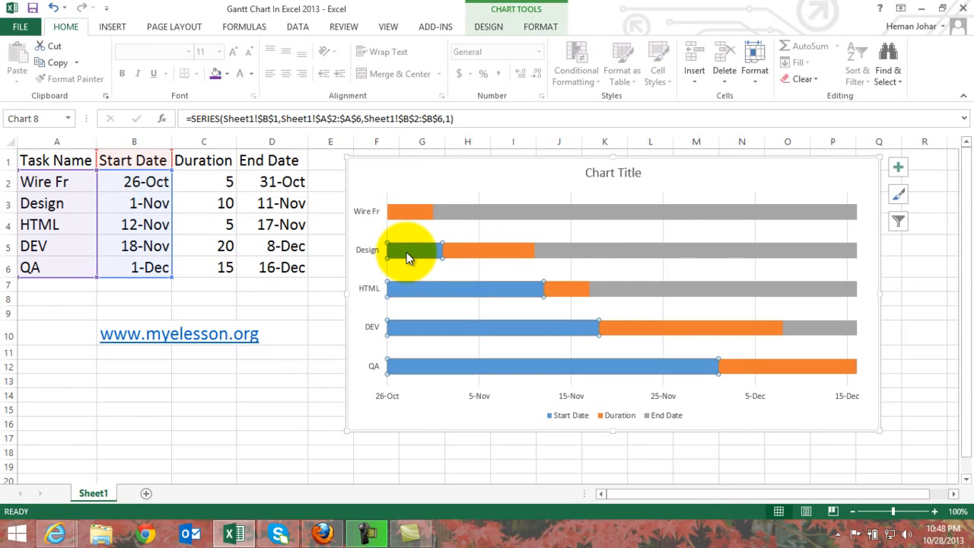
pyautogui.click(615, 209)
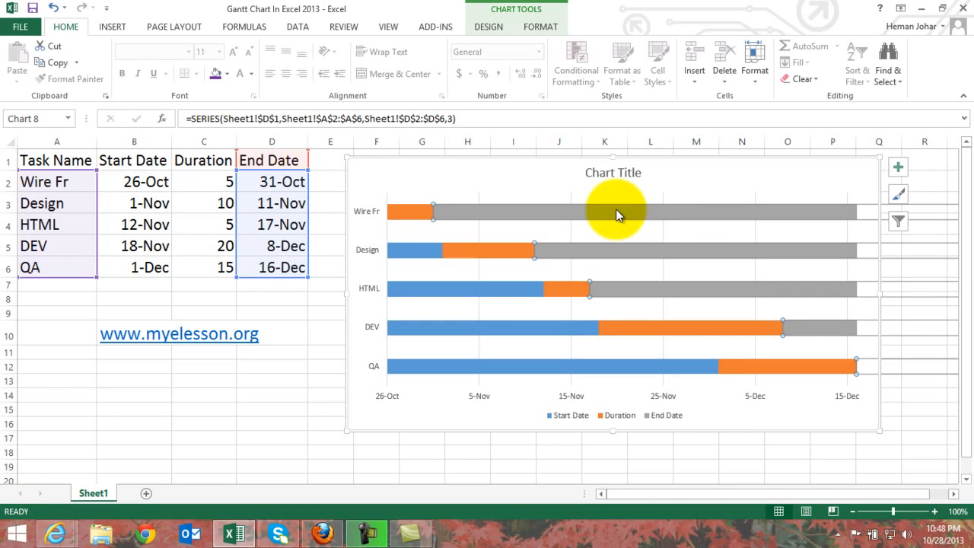
pyautogui.doubleClick(422, 256)
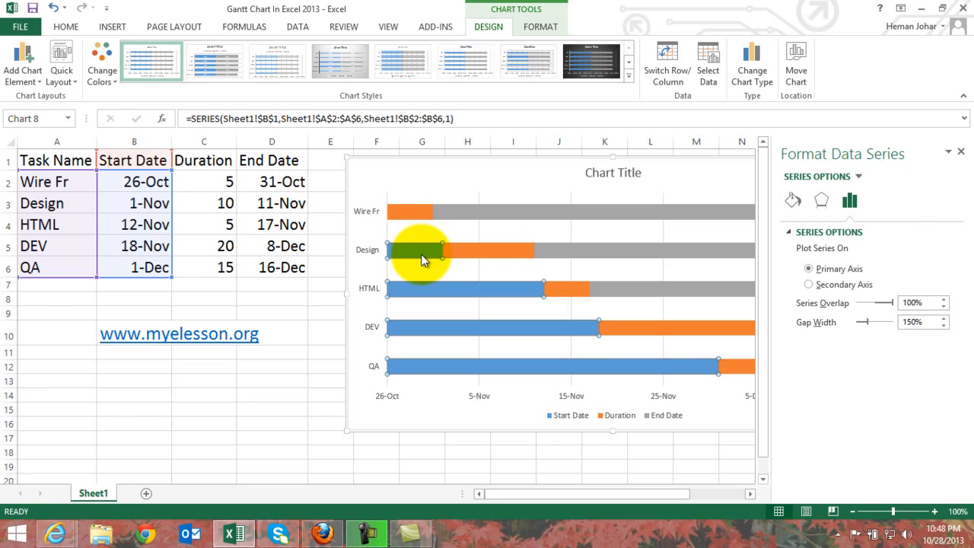
pyautogui.click(486, 212)
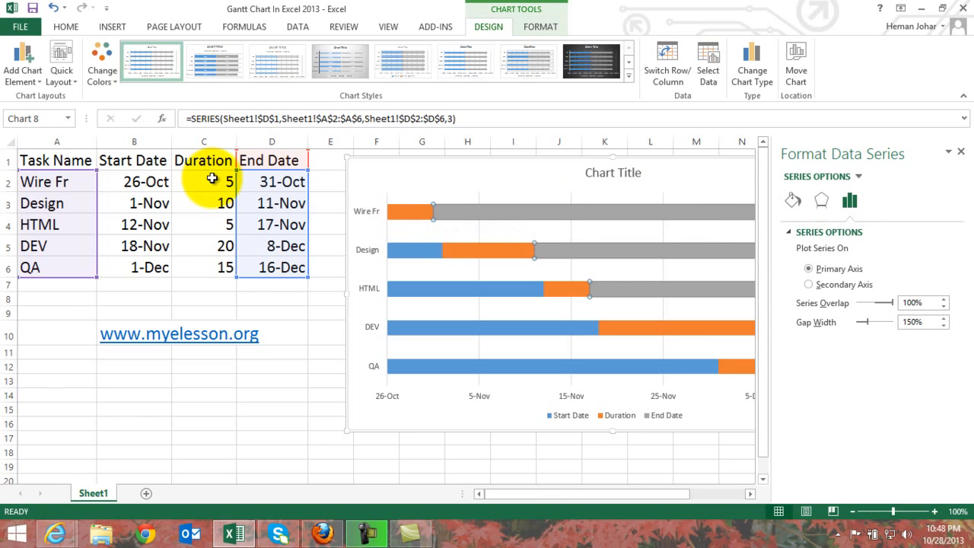
pyautogui.click(407, 213)
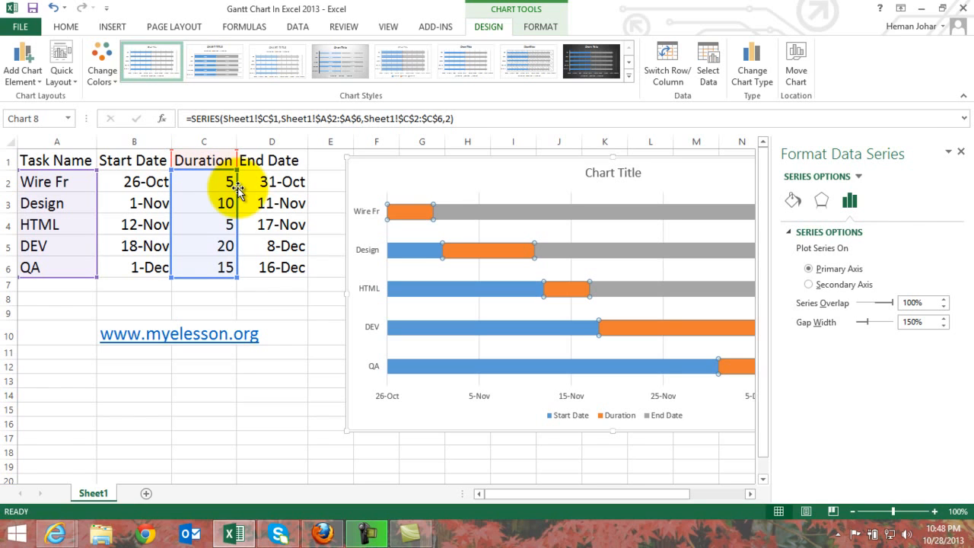
pyautogui.click(457, 212)
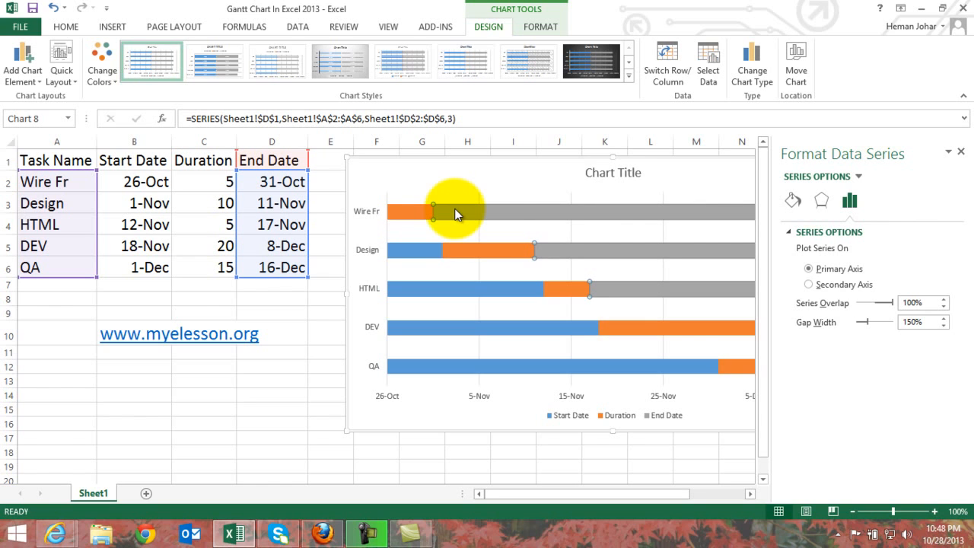
pyautogui.click(586, 210)
pyautogui.click(278, 394)
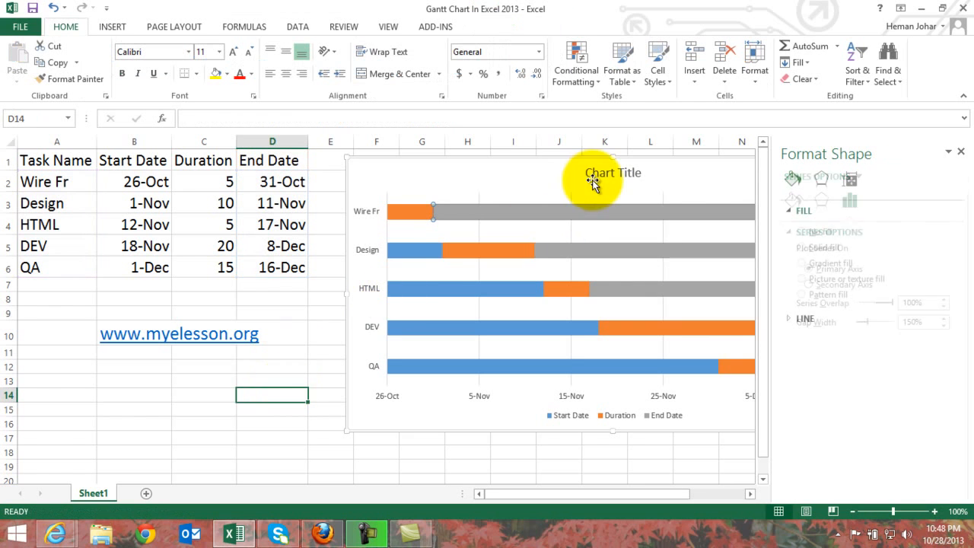
# Set the grey End Date series in the chart to No fill.
pyautogui.click(584, 215)
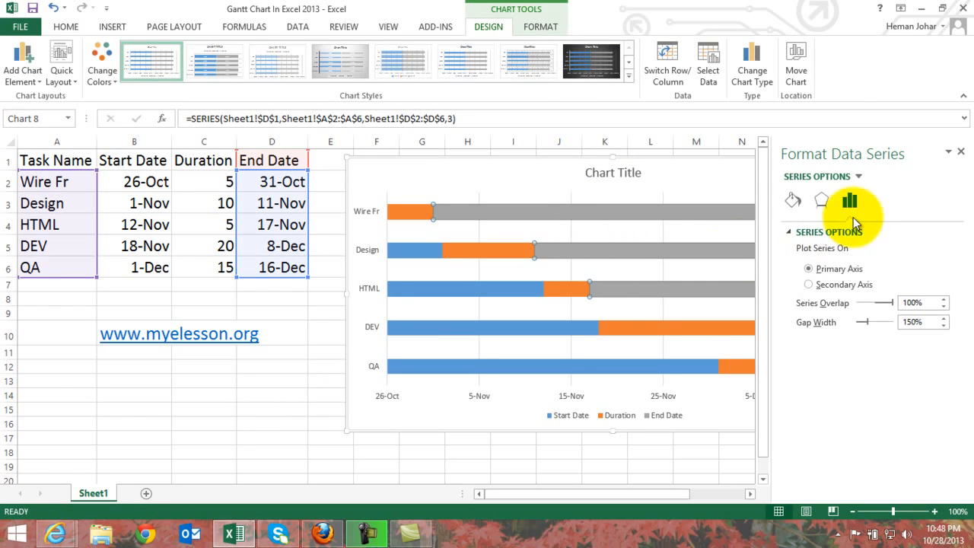
pyautogui.click(792, 200)
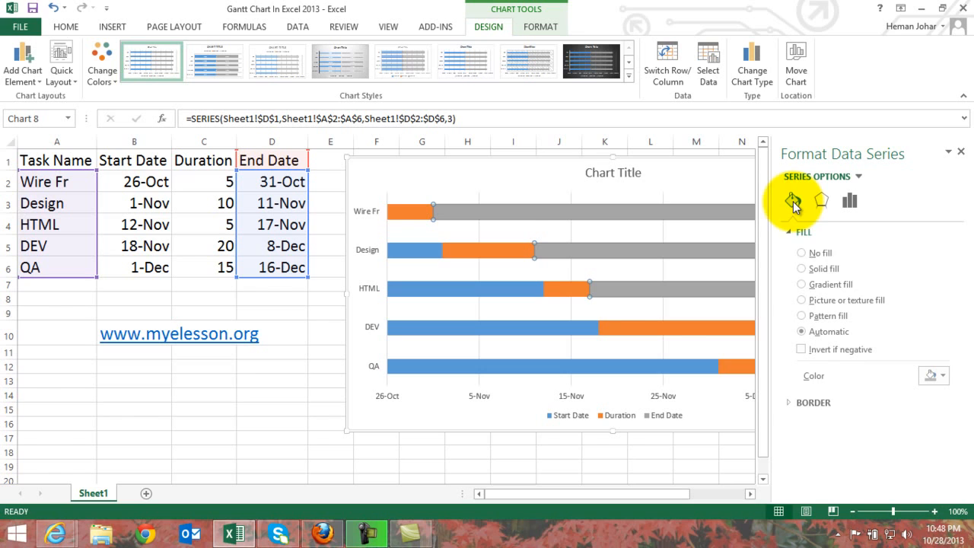
pyautogui.click(802, 253)
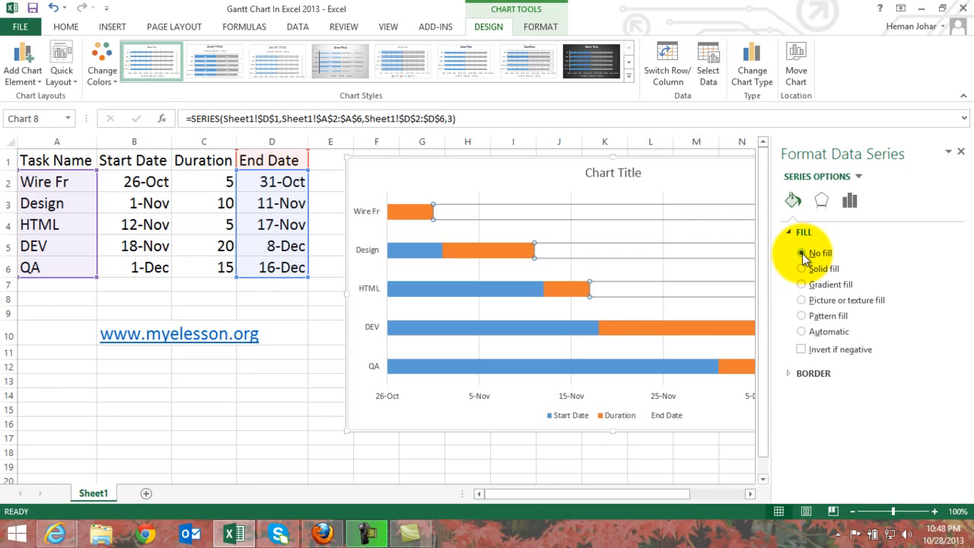
pyautogui.click(491, 464)
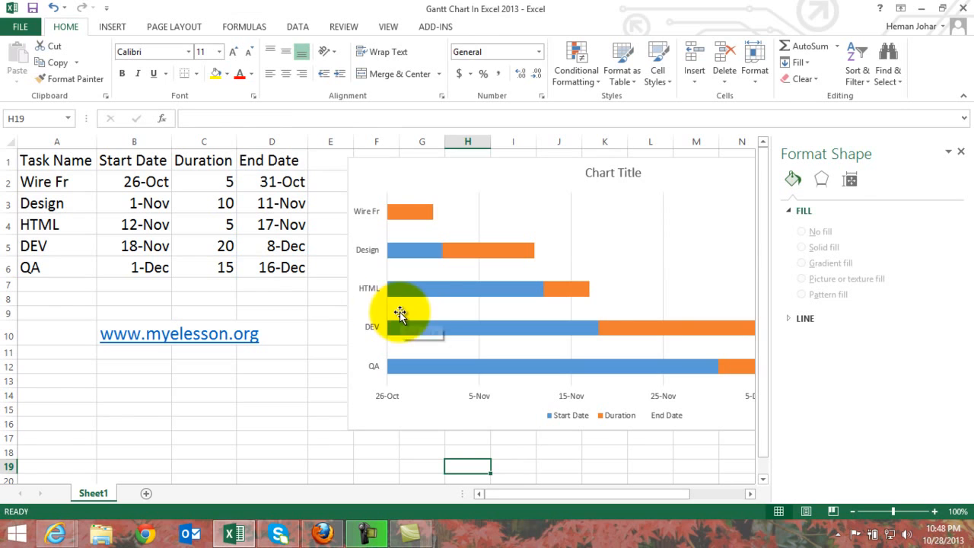
# Set the blue Start Date series in the chart to No fill and close the series formatting.
pyautogui.click(410, 253)
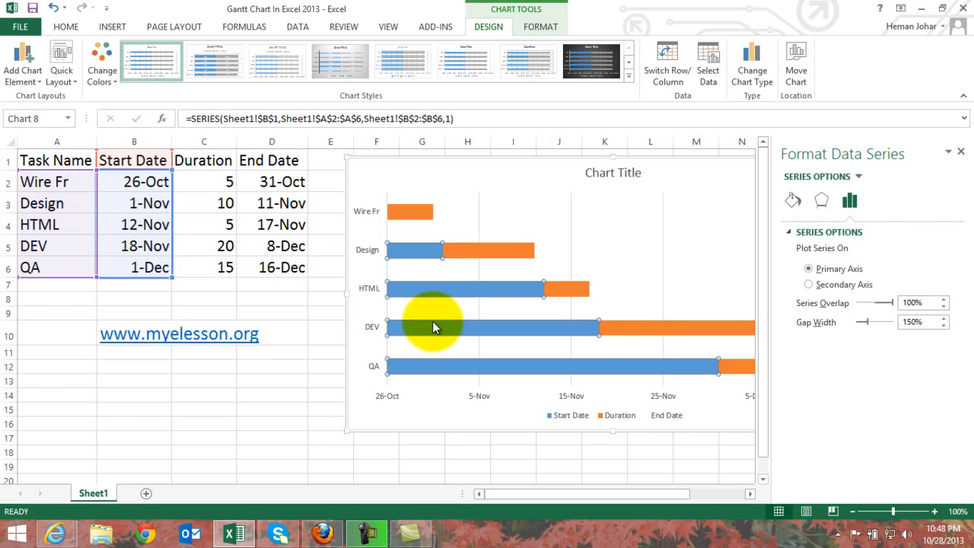
pyautogui.click(802, 203)
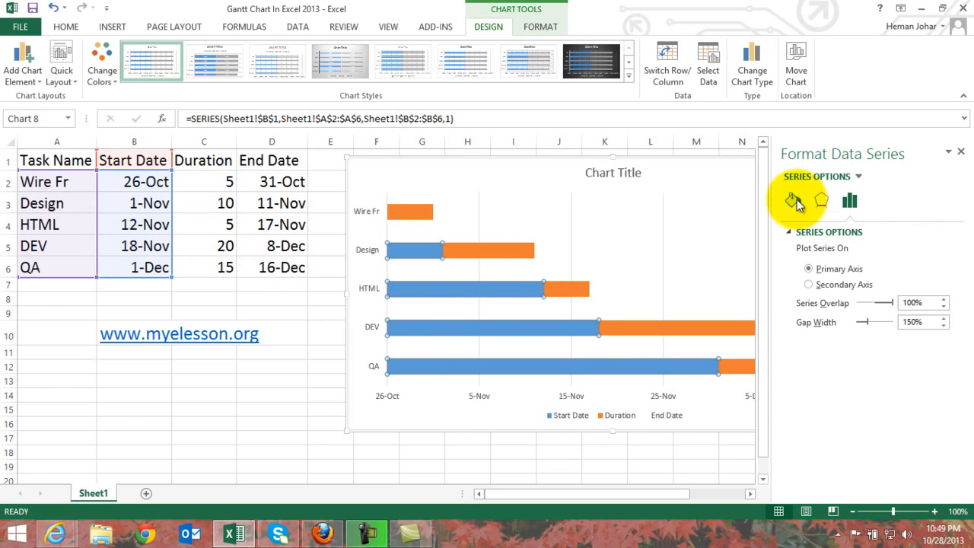
pyautogui.click(801, 253)
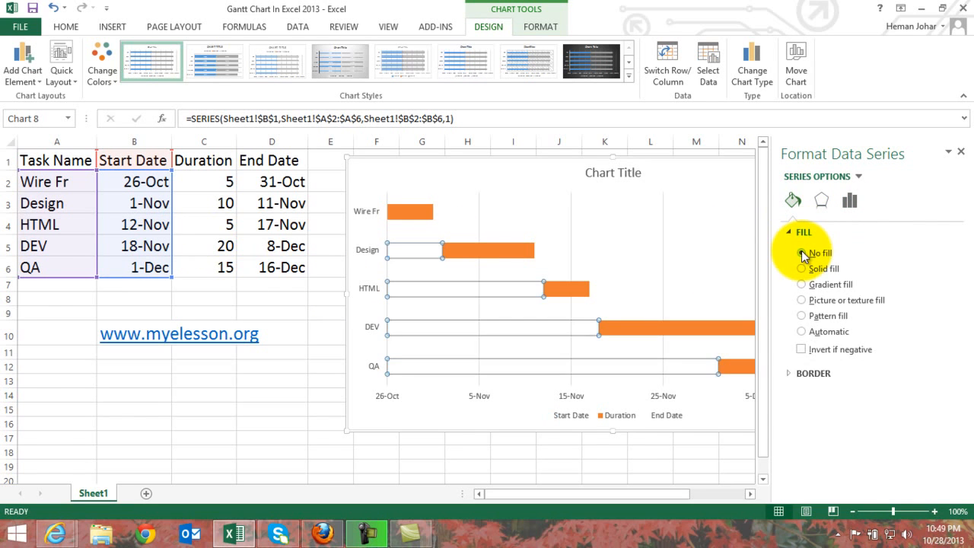
pyautogui.click(961, 151)
pyautogui.click(272, 435)
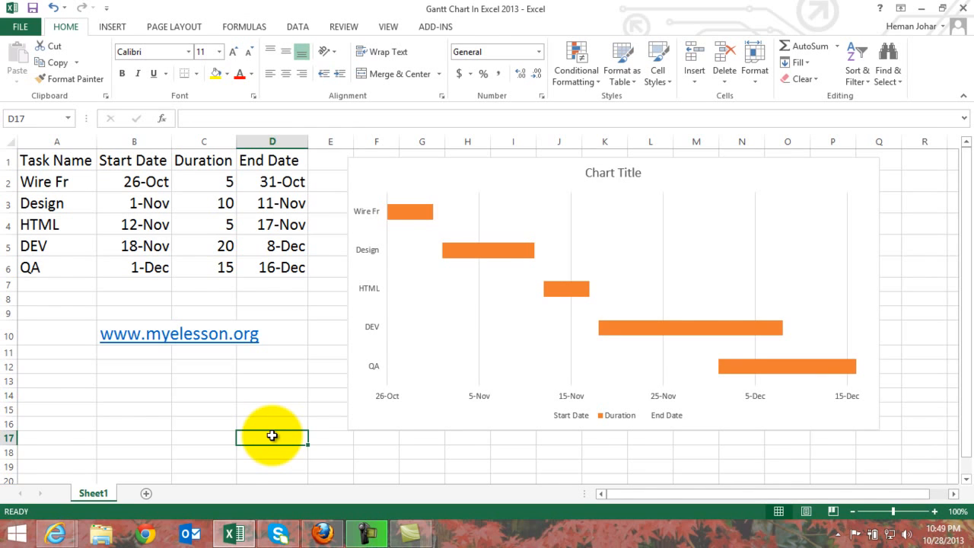
# Fill only the Wire Fr duration bar in the chart with standard red.
pyautogui.click(423, 209)
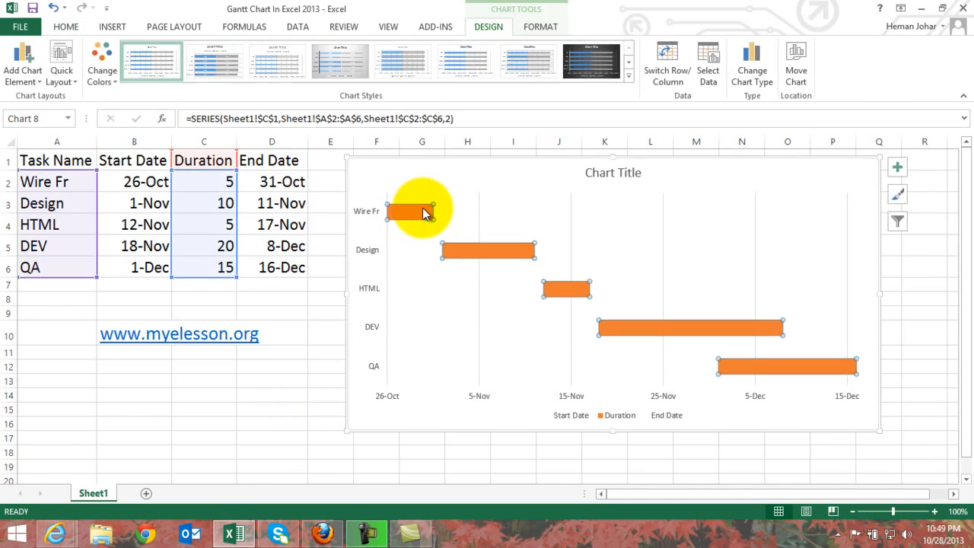
pyautogui.click(422, 208)
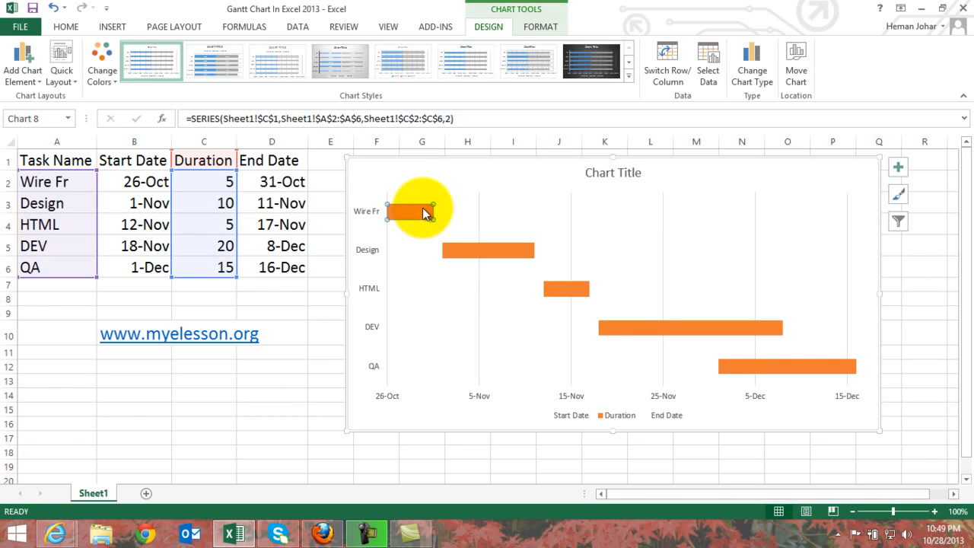
pyautogui.click(65, 27)
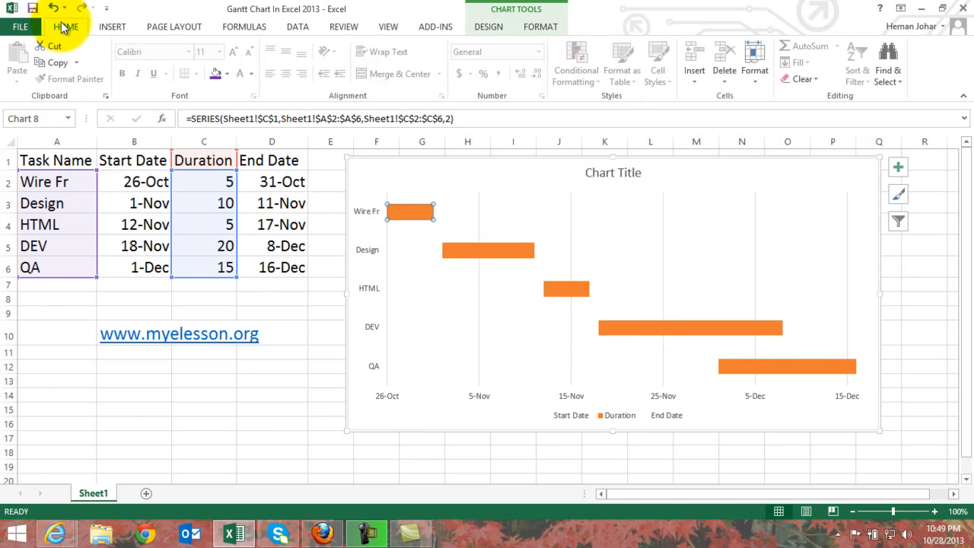
pyautogui.click(226, 73)
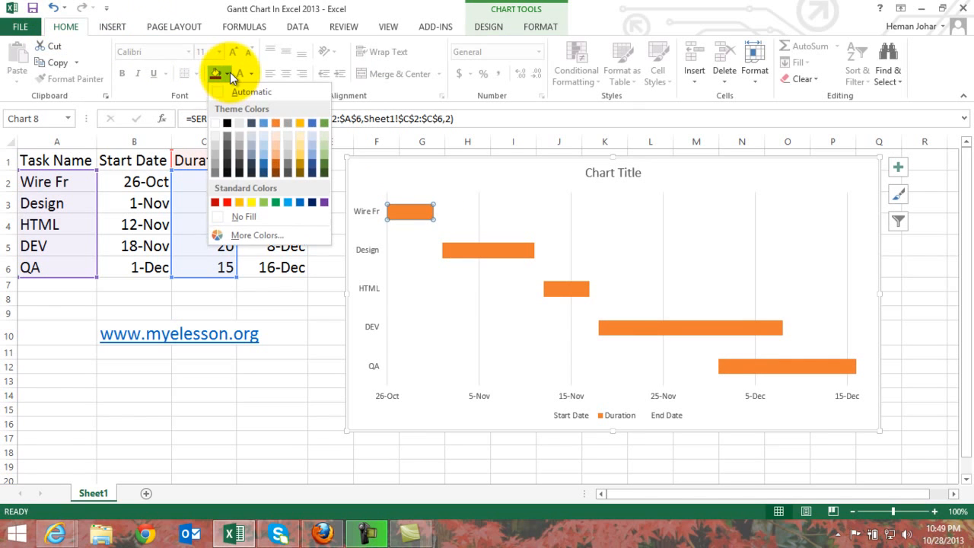
pyautogui.click(227, 201)
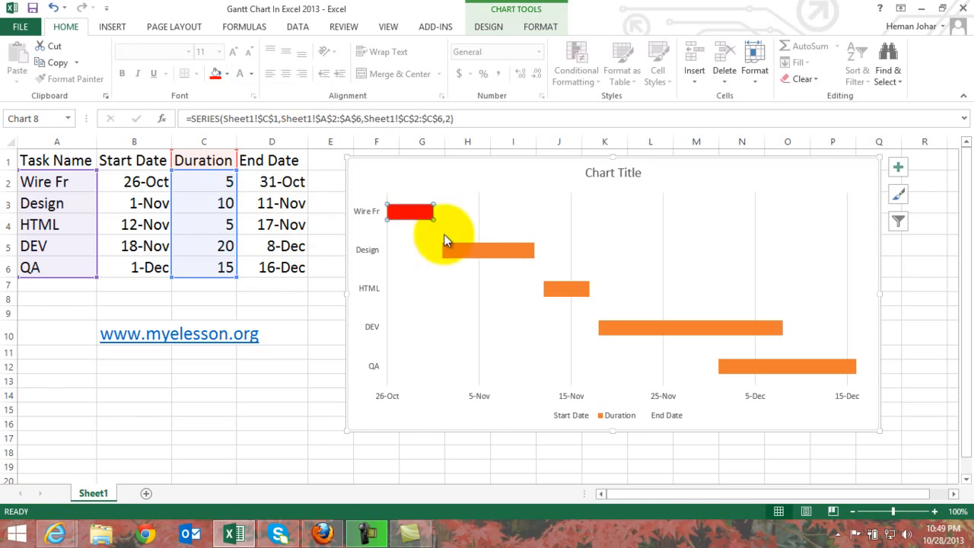
# Recolor the Design duration bar with the theme blue and the HTML duration bar with the theme gold.
pyautogui.click(491, 249)
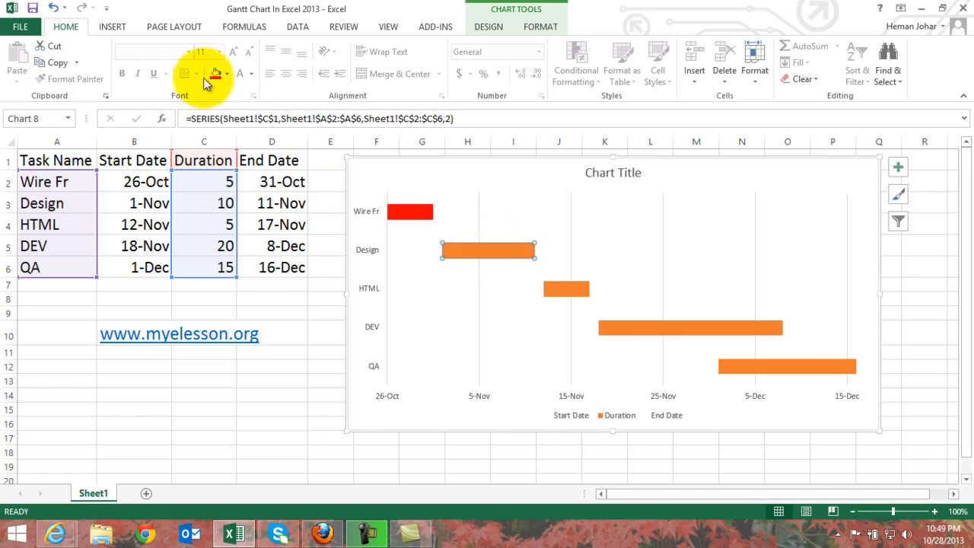
pyautogui.click(225, 74)
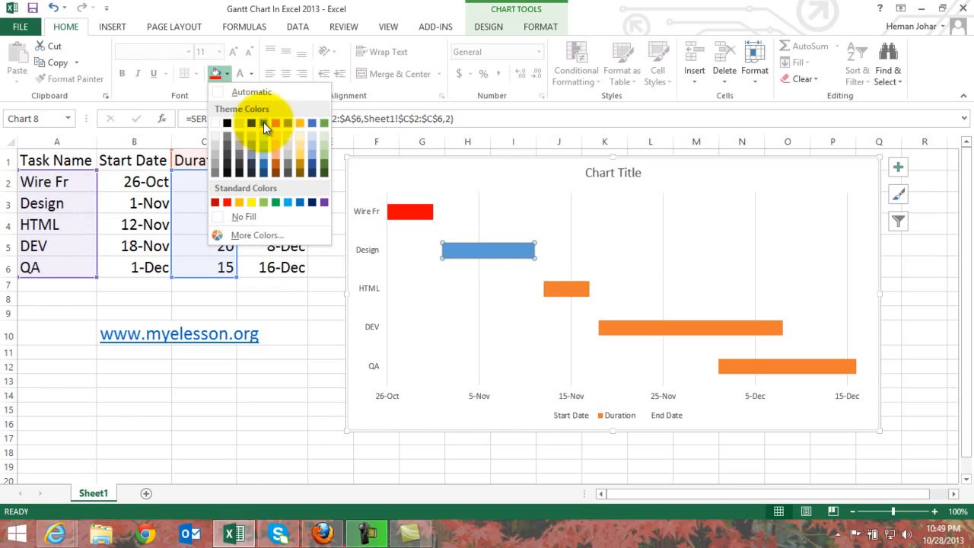
pyautogui.click(263, 122)
pyautogui.click(561, 287)
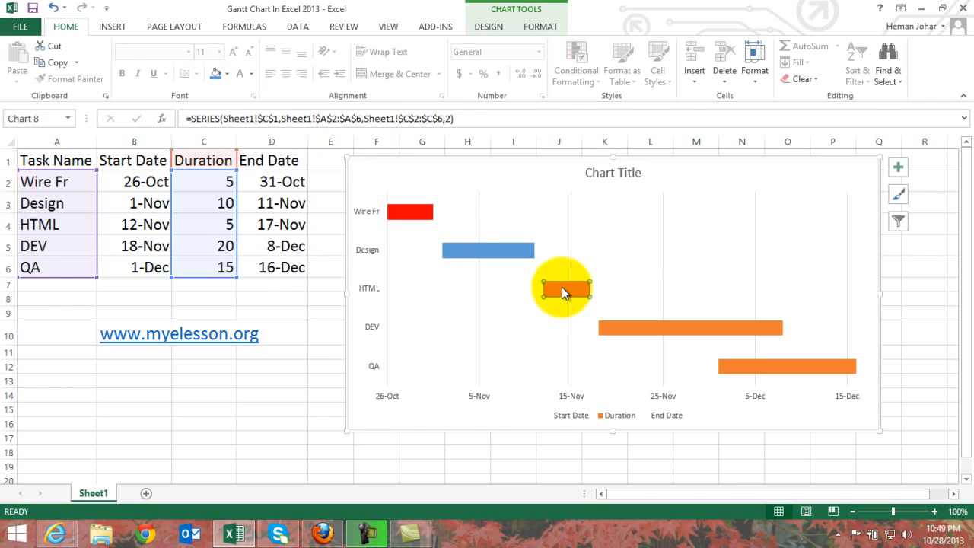
pyautogui.click(226, 74)
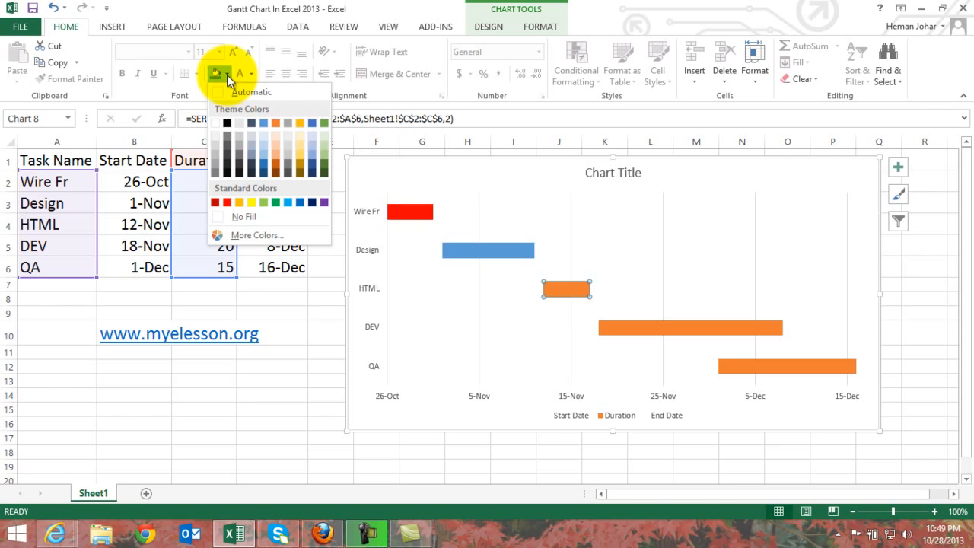
pyautogui.click(299, 124)
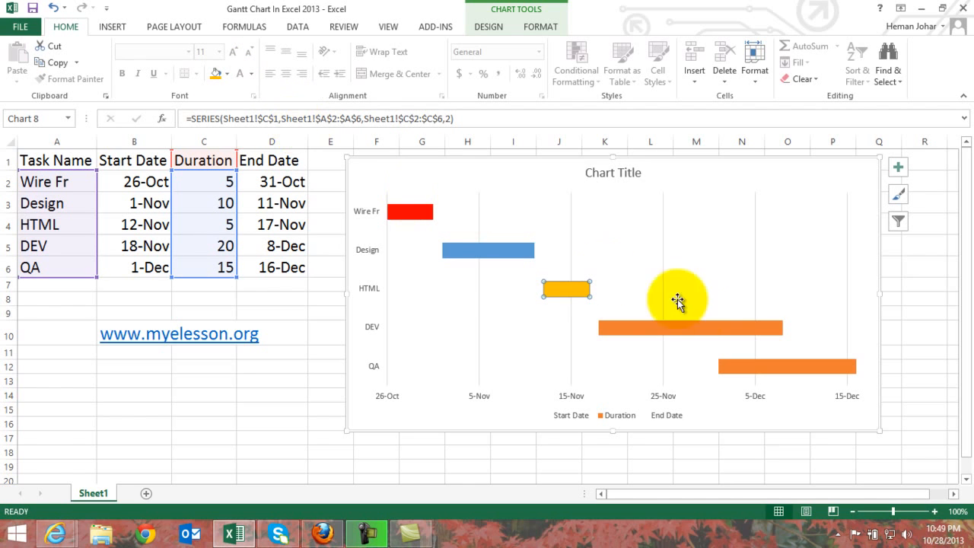
# Fill the DEV duration bar in the chart with the standard light green.
pyautogui.click(678, 325)
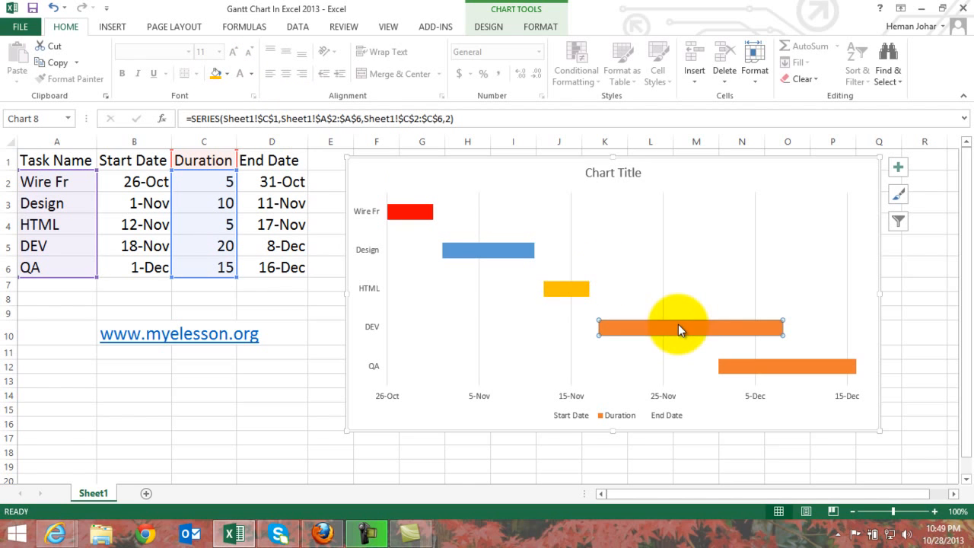
pyautogui.click(228, 72)
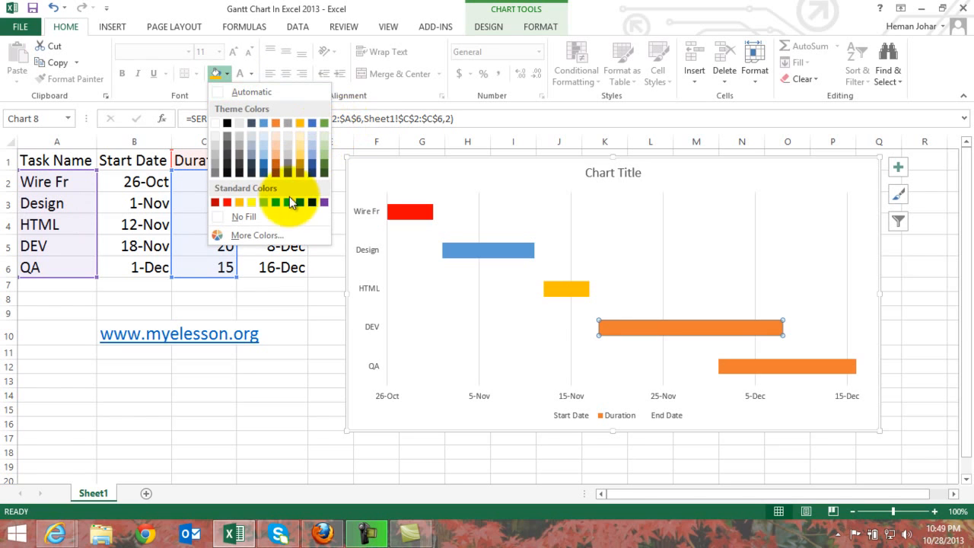
pyautogui.click(265, 202)
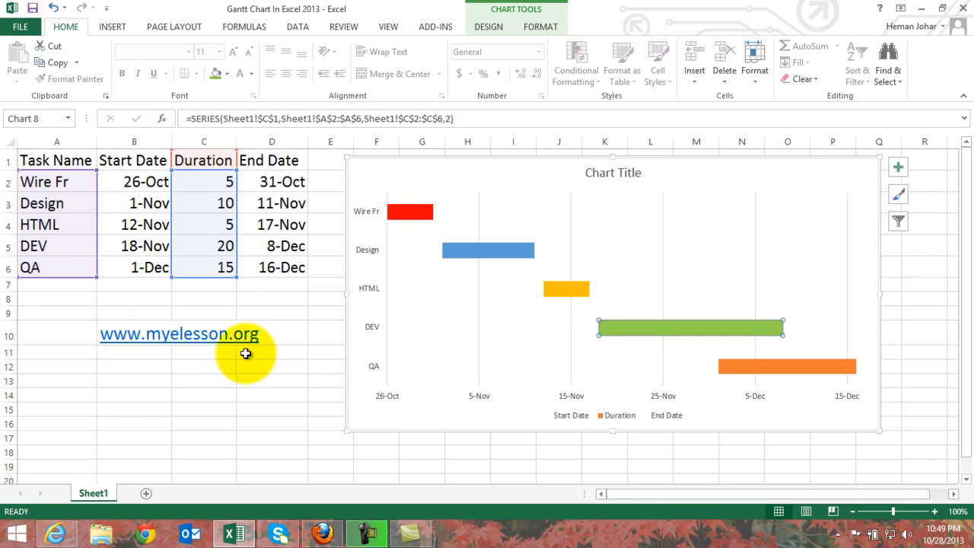
pyautogui.click(224, 73)
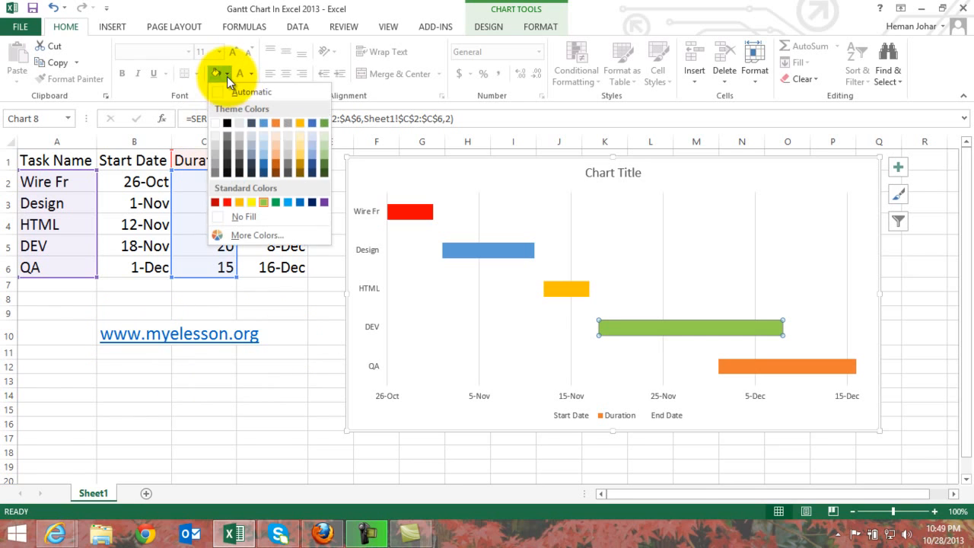
pyautogui.click(293, 415)
# Fill the QA duration bar with standard yellow and deselect the chart.
pyautogui.click(783, 368)
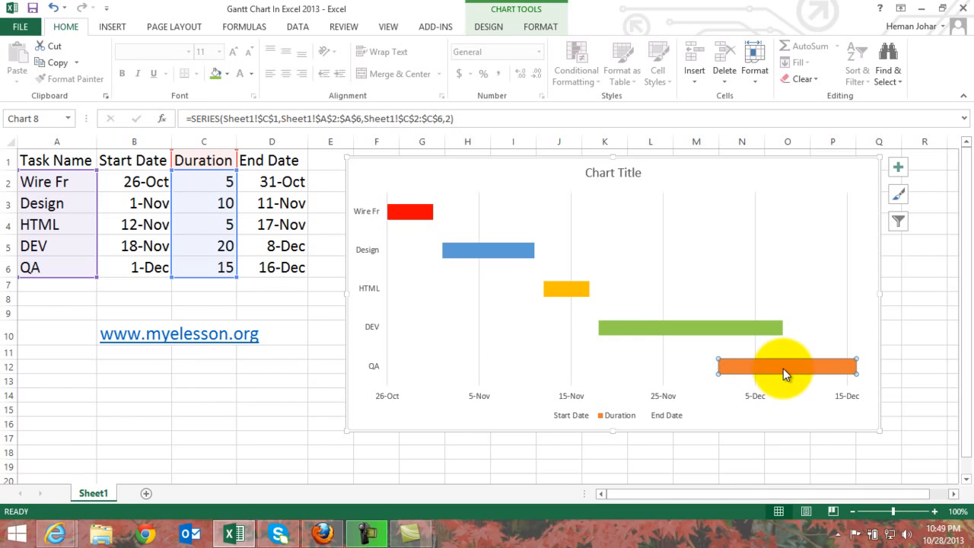
pyautogui.click(229, 76)
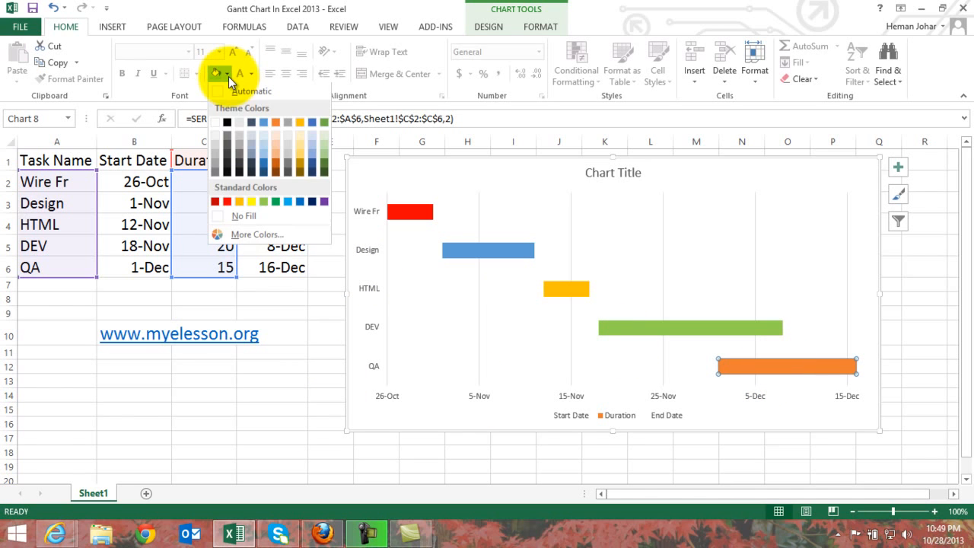
pyautogui.click(251, 202)
pyautogui.click(261, 392)
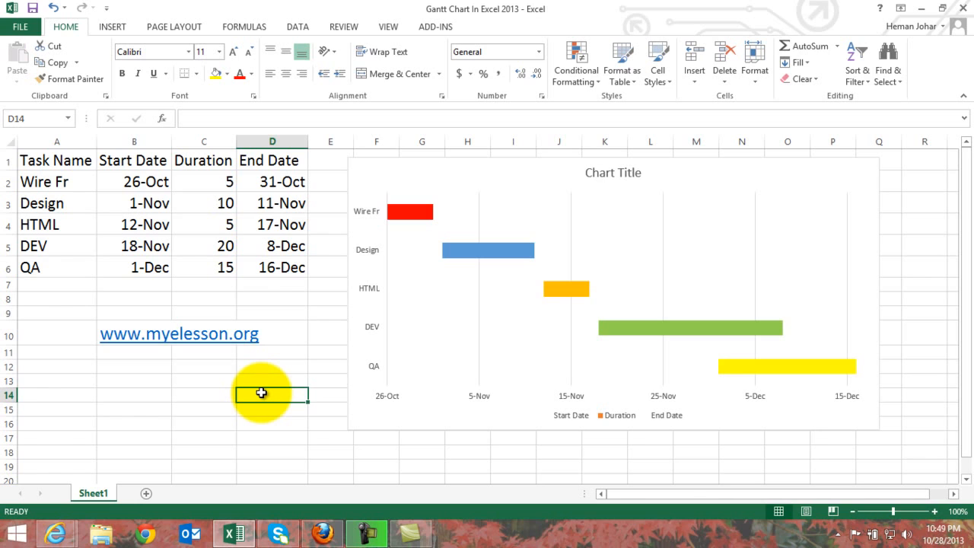